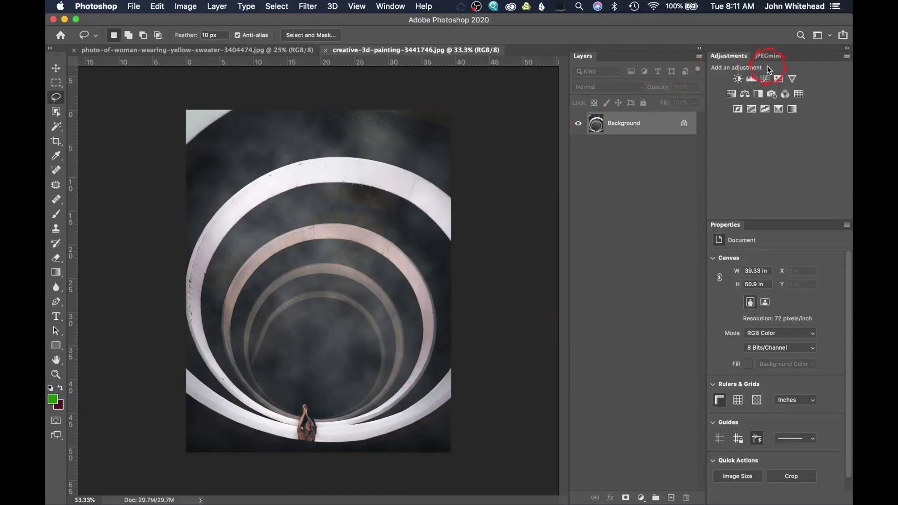
Step: Add Curves, Exposure and Levels adjustment layers above the Background layer of the creative-3d-painting image
{"action": "left_click", "coordinate": [765, 78]}
{"action": "left_click", "coordinate": [778, 79]}
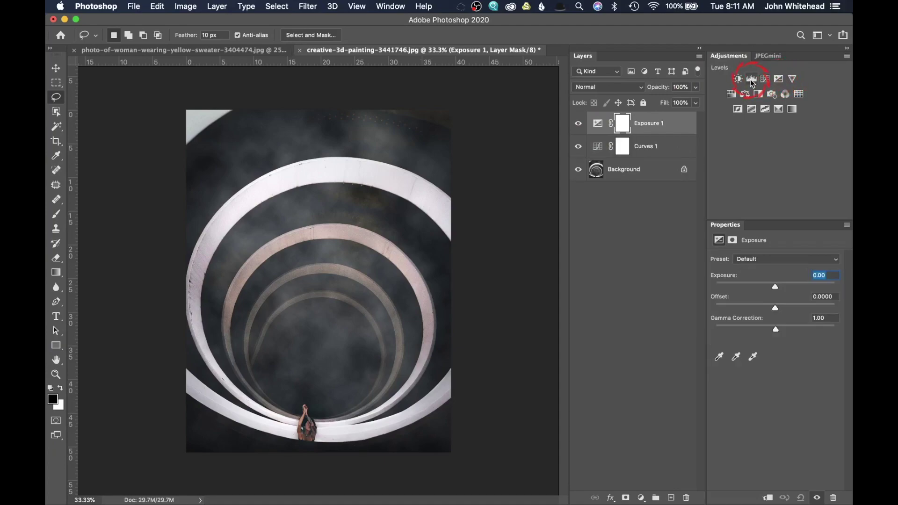
{"action": "left_click", "coordinate": [751, 79]}
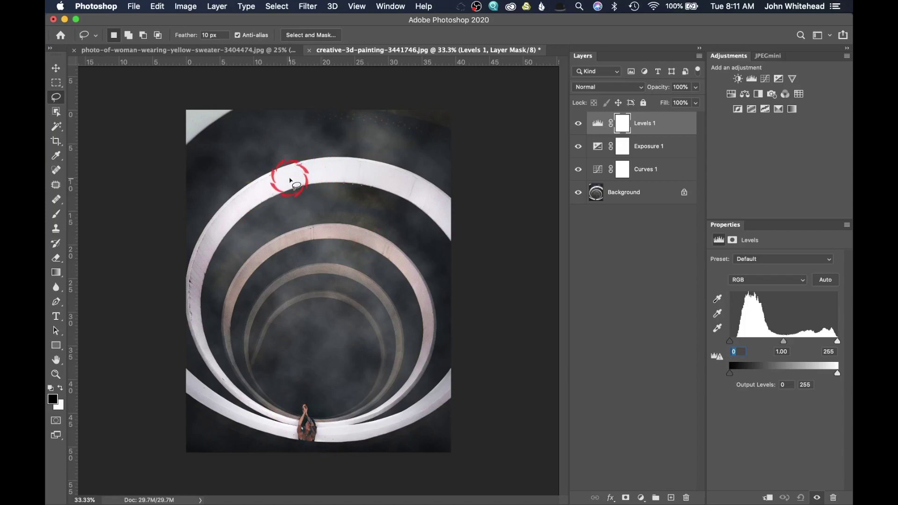
{"action": "mouse_move", "coordinate": [48, 129]}
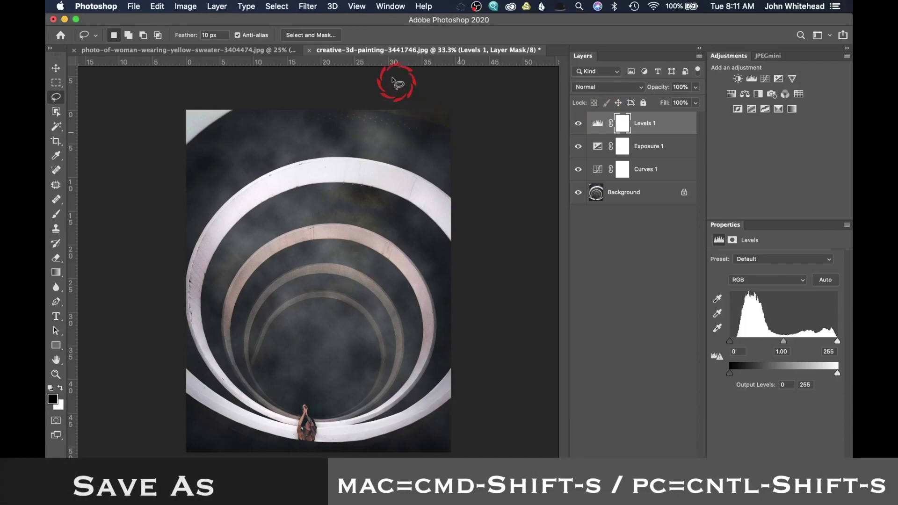
{"action": "left_click", "coordinate": [135, 6]}
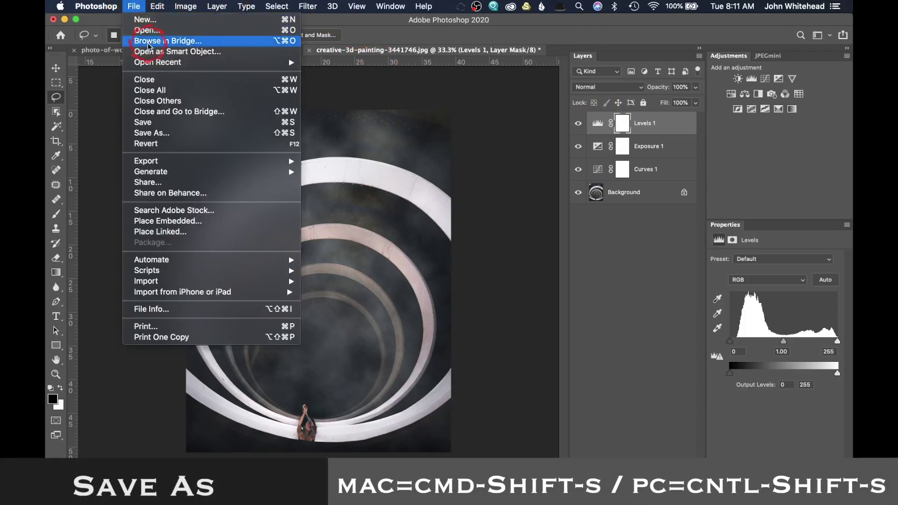
{"action": "left_click", "coordinate": [293, 138]}
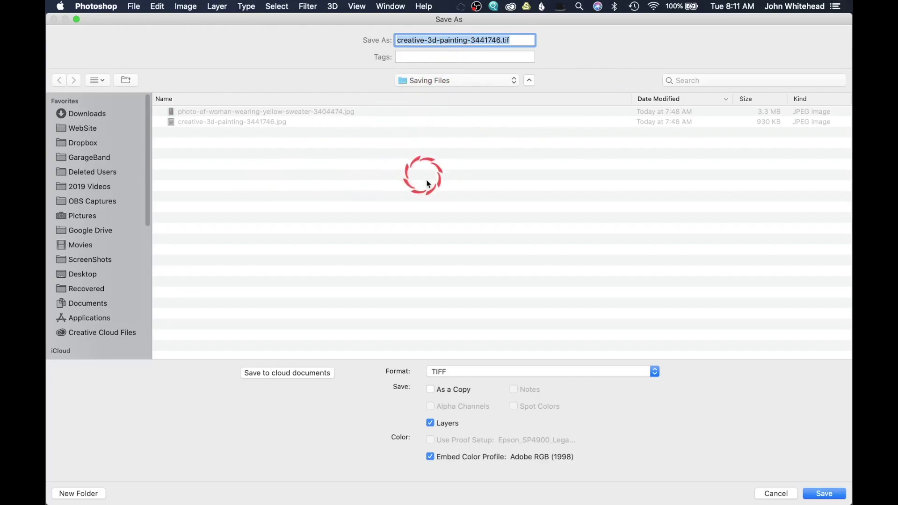
{"action": "left_click", "coordinate": [775, 493]}
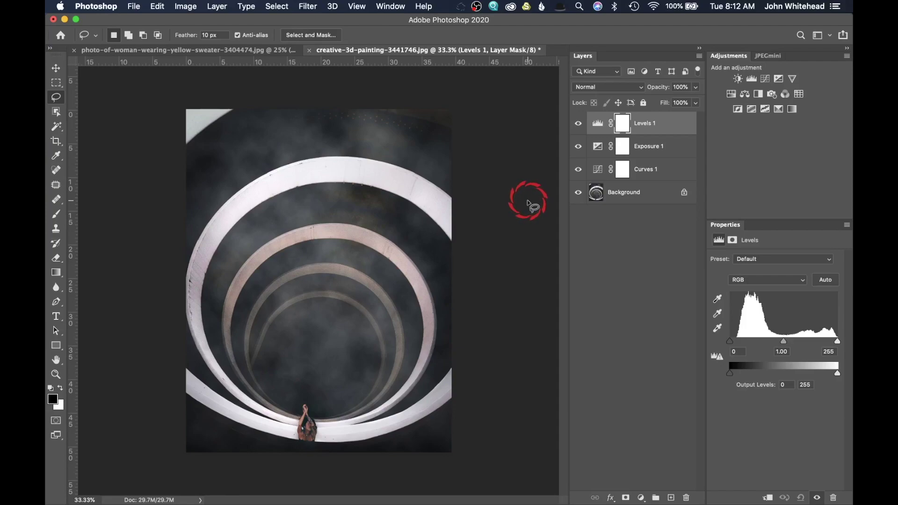
Step: Save the layered image in Photoshop format in a new folder named toned inside Saving Files
{"action": "key", "text": "super+s"}
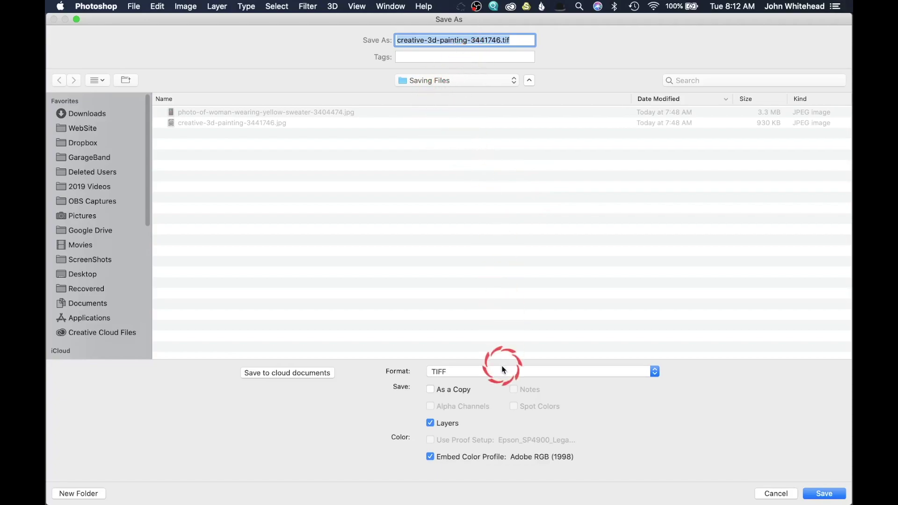
{"action": "left_click", "coordinate": [501, 373]}
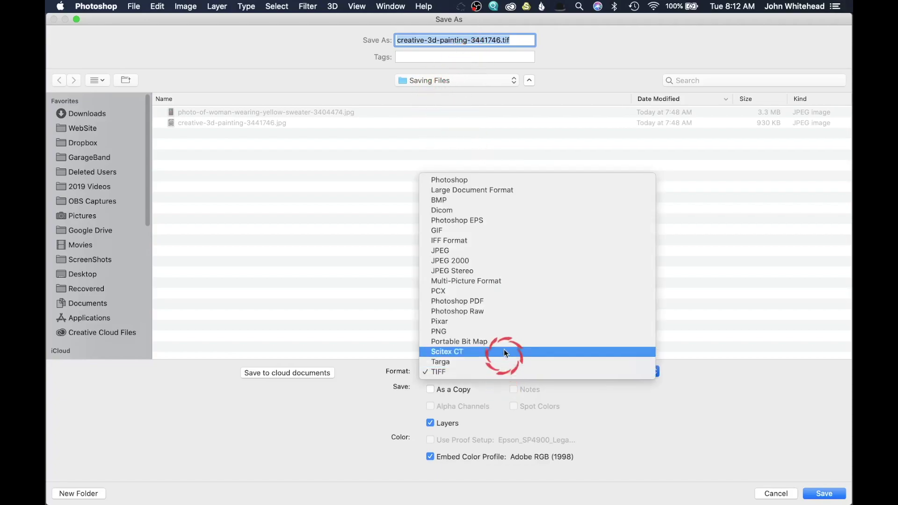
{"action": "left_click", "coordinate": [495, 180]}
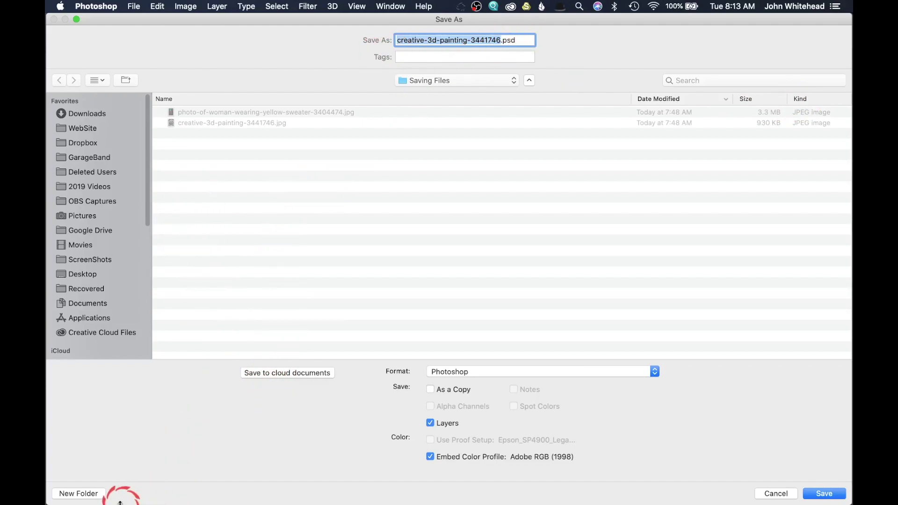
{"action": "left_click", "coordinate": [88, 495]}
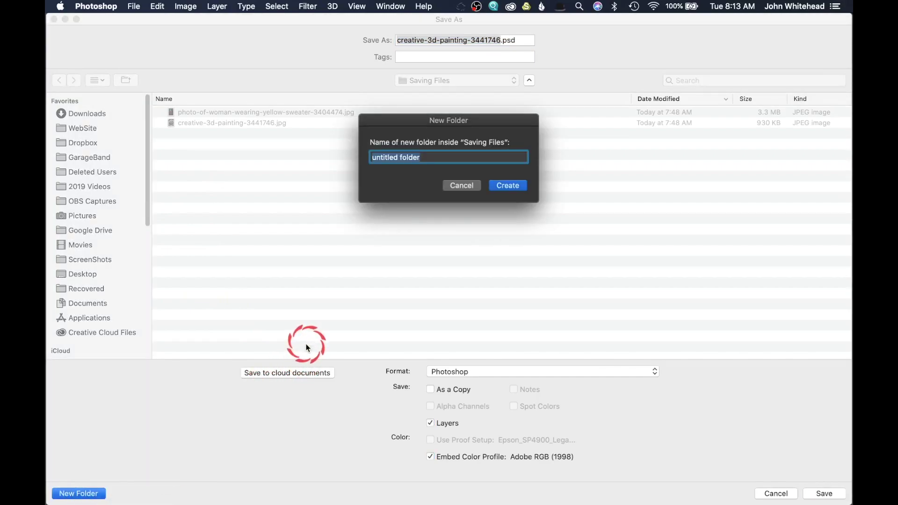
{"action": "type", "text": "toned"}
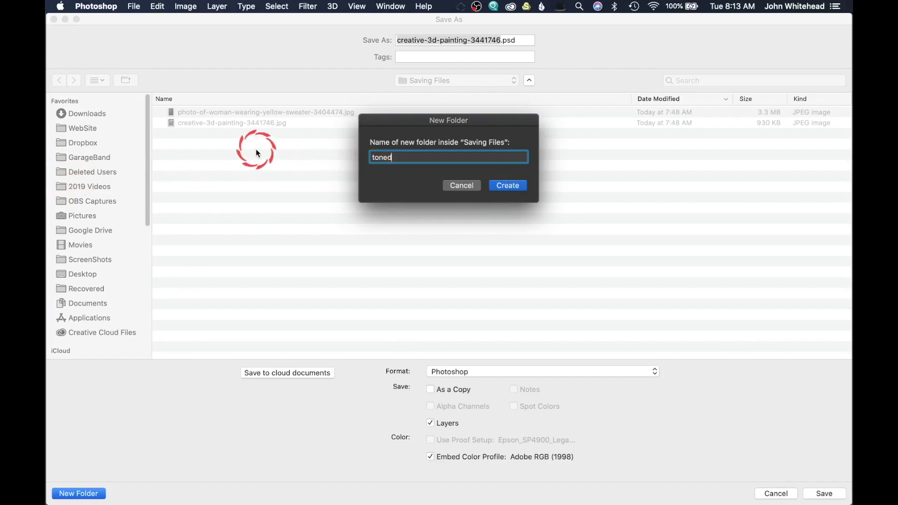
{"action": "left_click", "coordinate": [506, 187]}
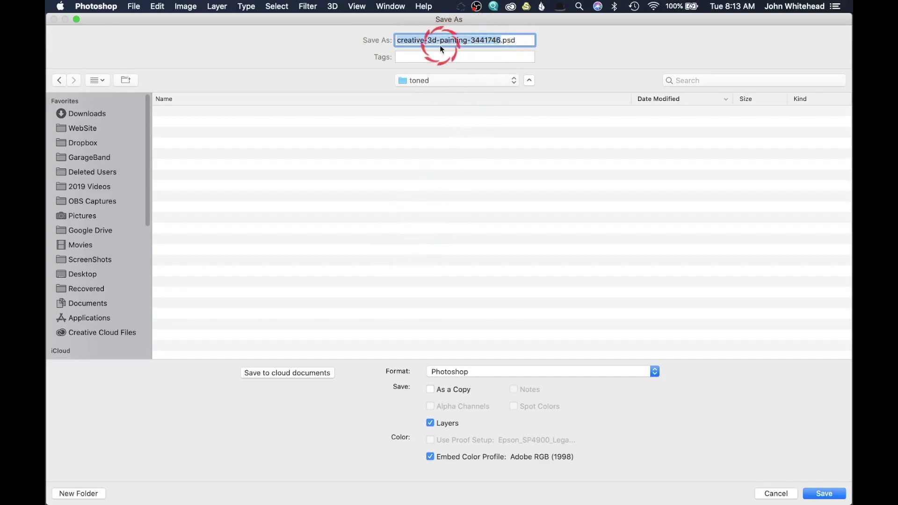
{"action": "left_click", "coordinate": [831, 495]}
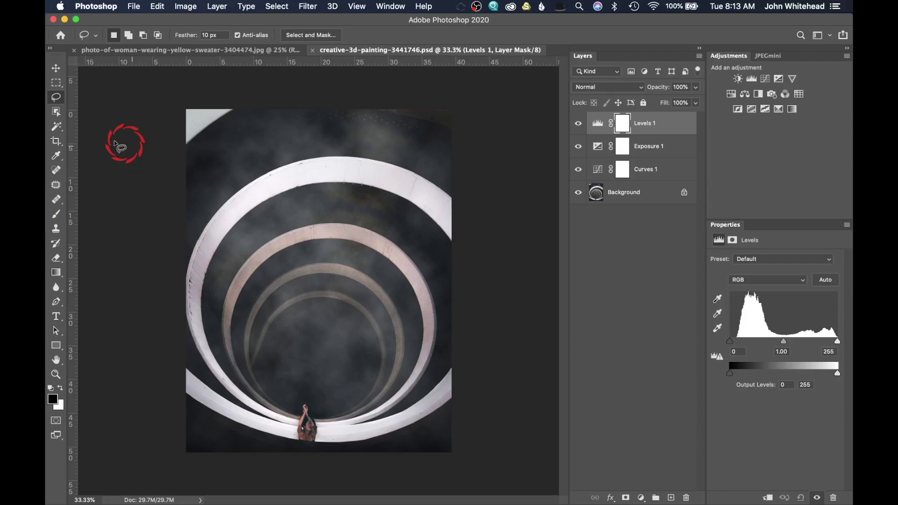
Step: Crop the image to the 5 : 7 ratio
{"action": "left_click", "coordinate": [56, 142]}
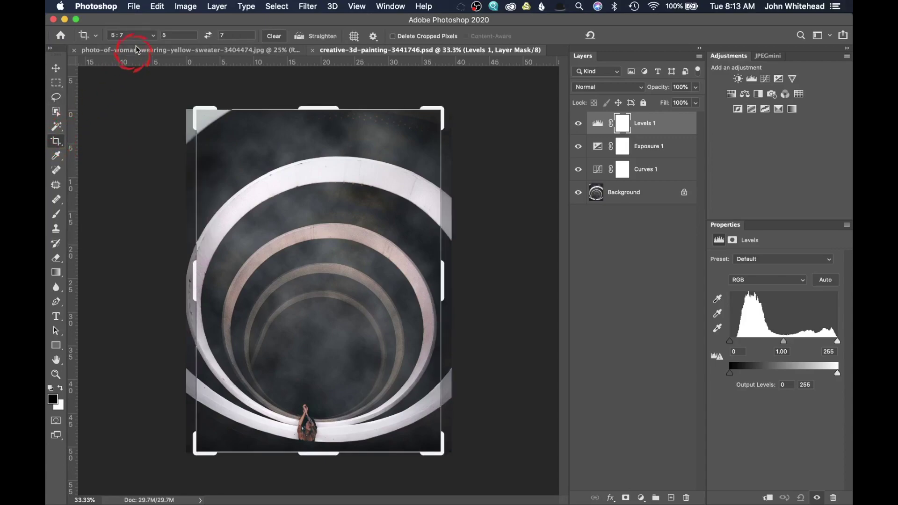
{"action": "left_click", "coordinate": [124, 37]}
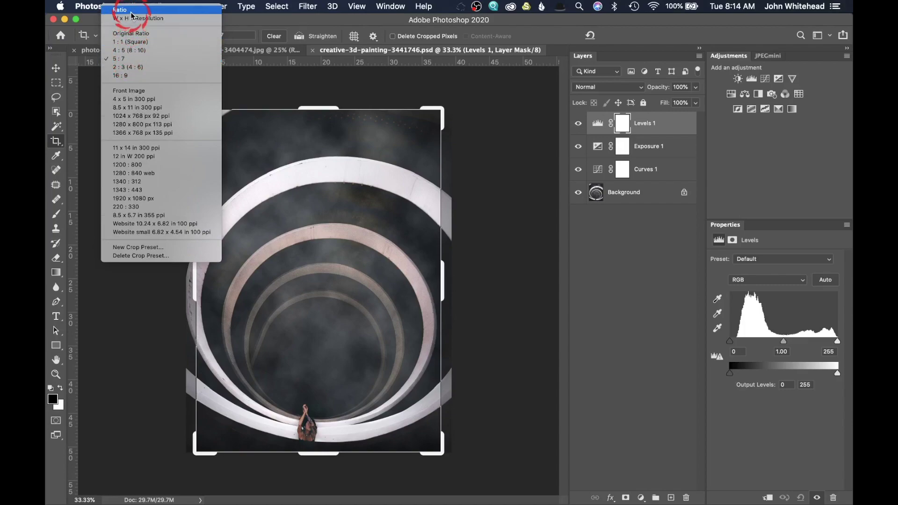
{"action": "left_click", "coordinate": [134, 60]}
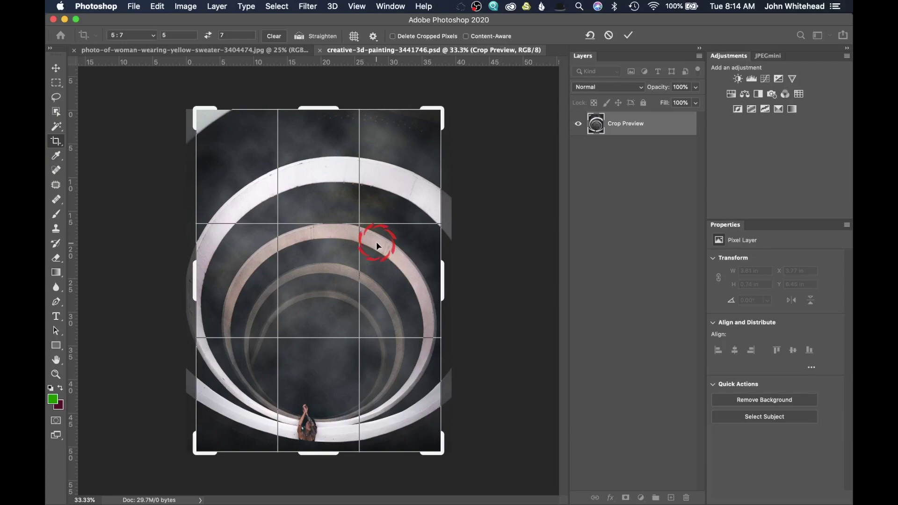
{"action": "key", "text": "Return"}
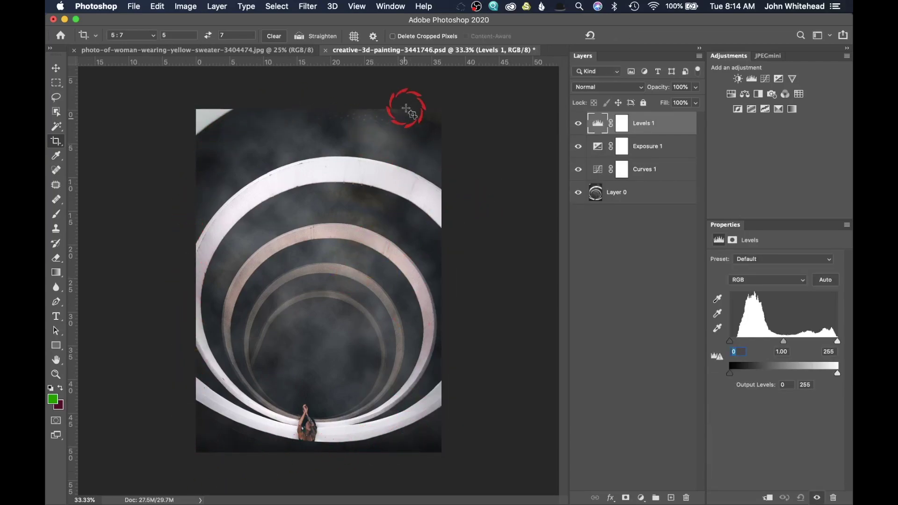
Step: Resize the cropped image to 5 by 7 inches at 300 pixels/inch and switch to the Lasso tool
{"action": "left_click", "coordinate": [186, 6]}
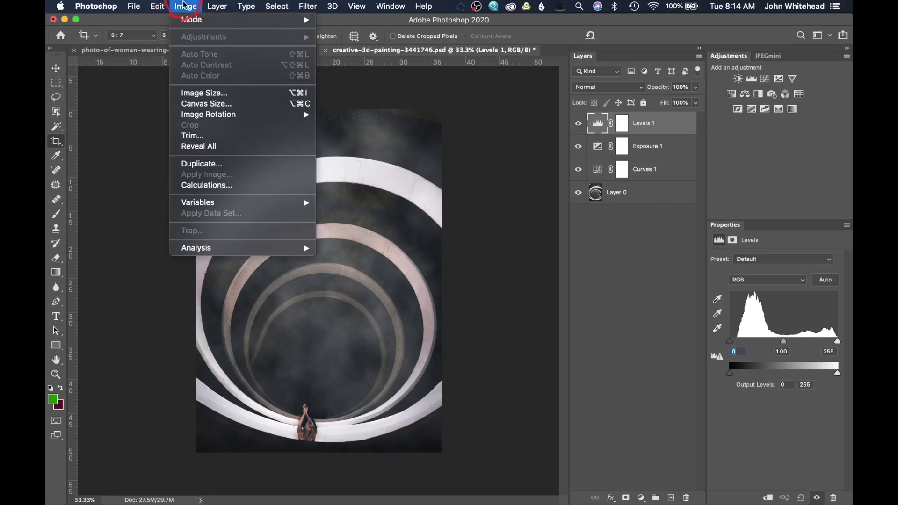
{"action": "left_click", "coordinate": [202, 93]}
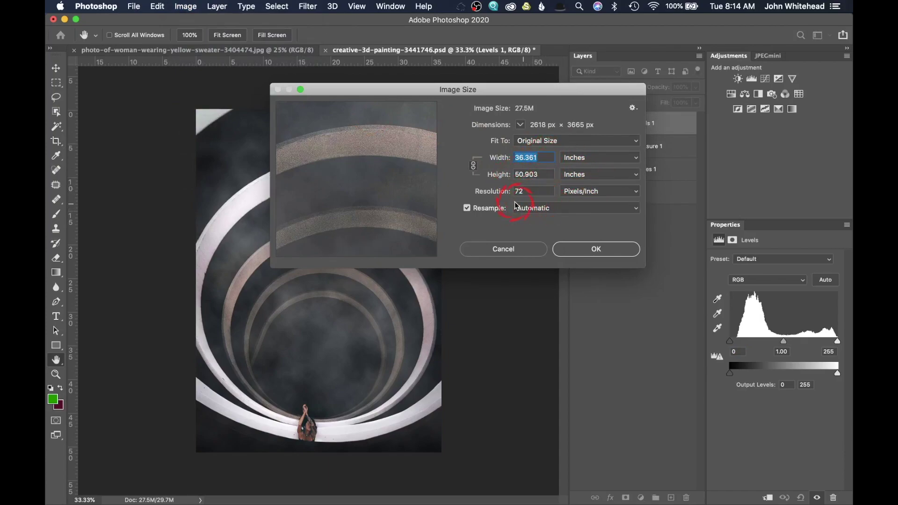
{"action": "key", "text": "Tab"}
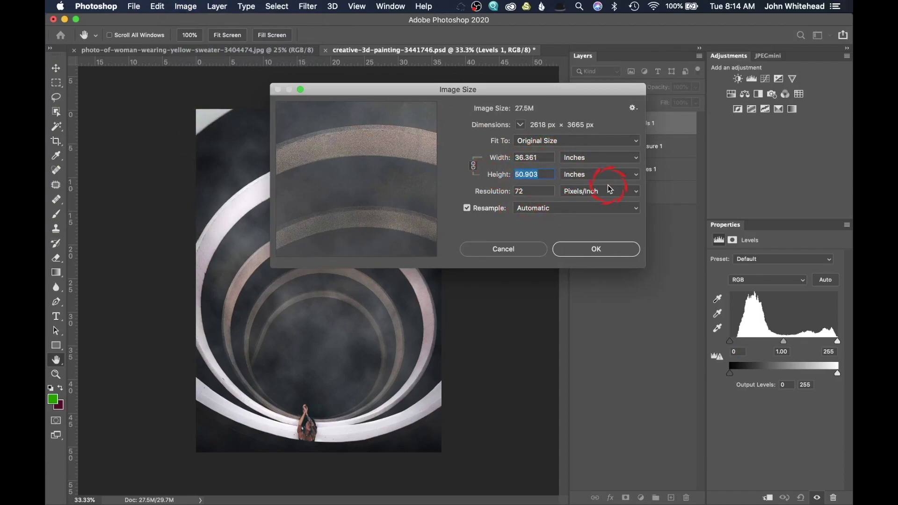
{"action": "type", "text": "7"}
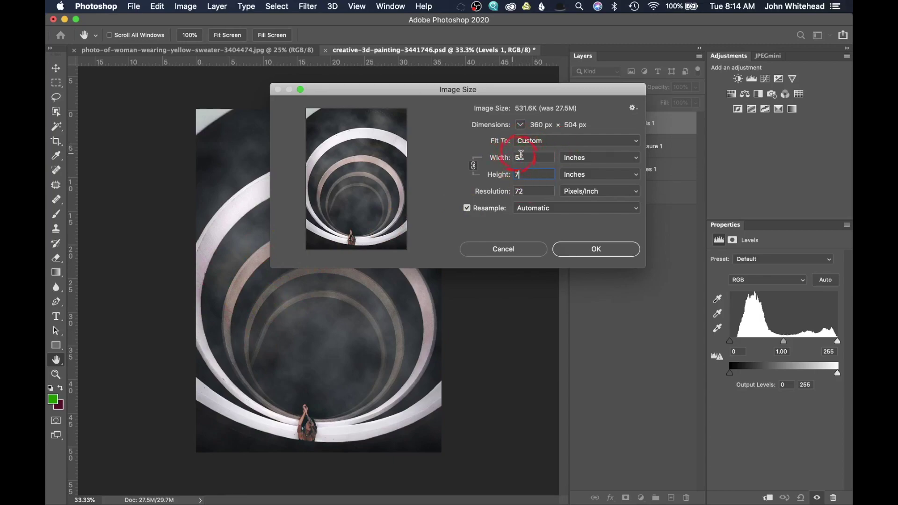
{"action": "key", "text": "Tab"}
{"action": "type", "text": "300"}
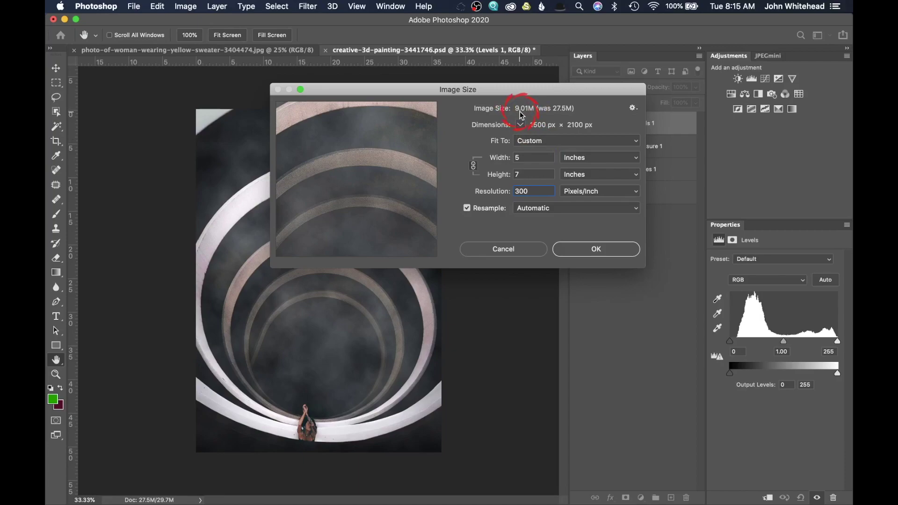
{"action": "left_click", "coordinate": [610, 252]}
{"action": "key", "text": "c"}
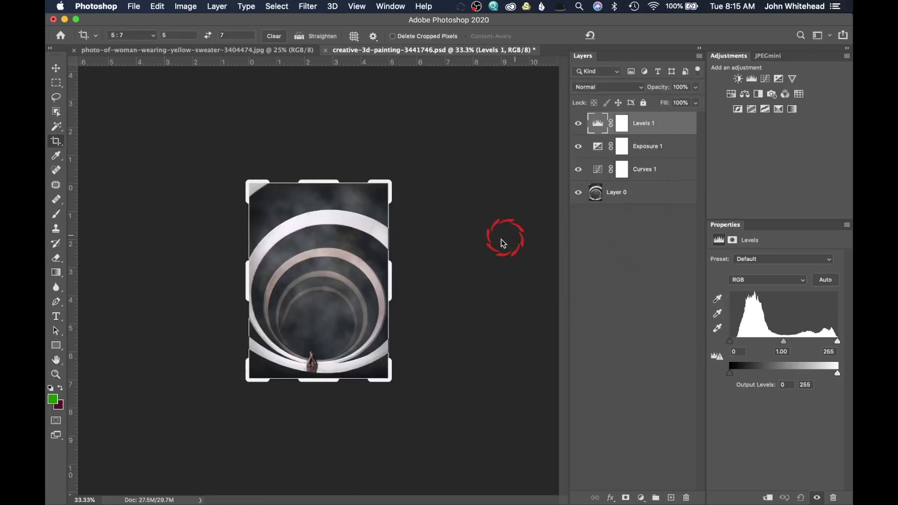
{"action": "left_click", "coordinate": [56, 97]}
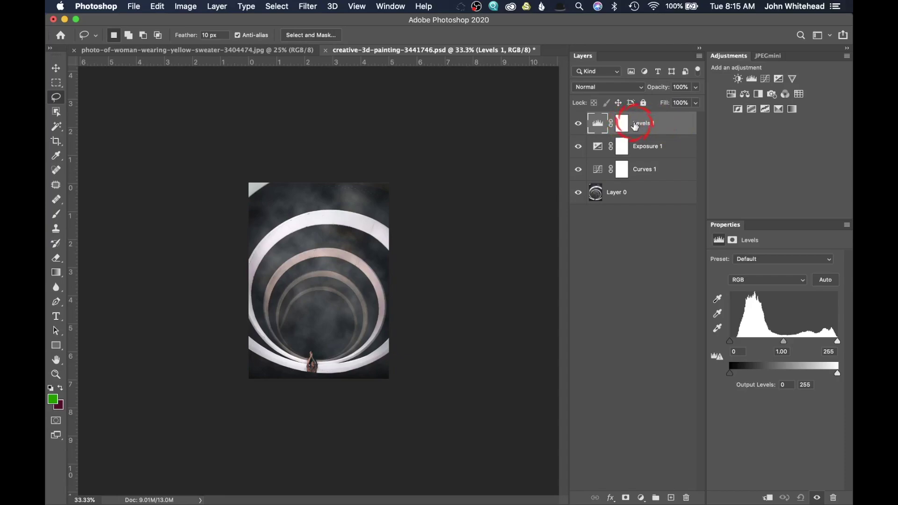
Step: Flatten the image and its adjustment layers into a single background layer
{"action": "left_click", "coordinate": [601, 195]}
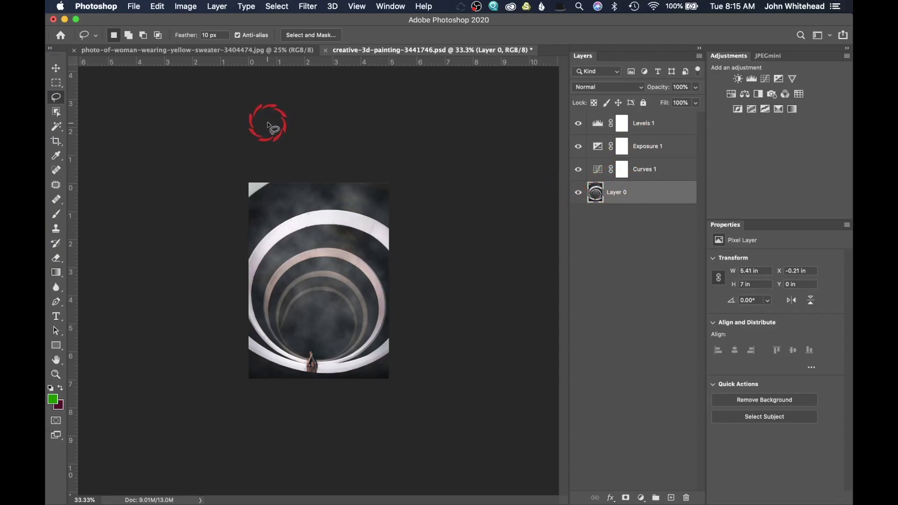
{"action": "left_click", "coordinate": [215, 6]}
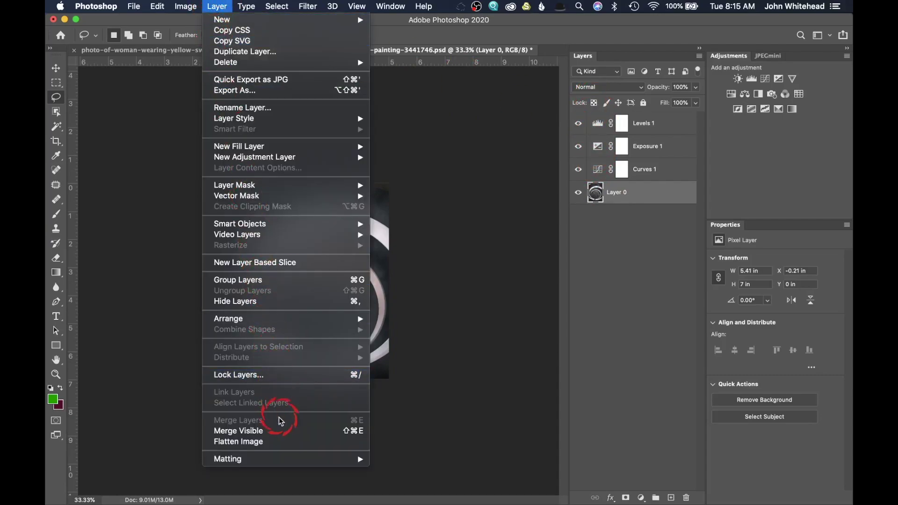
{"action": "left_click", "coordinate": [280, 441]}
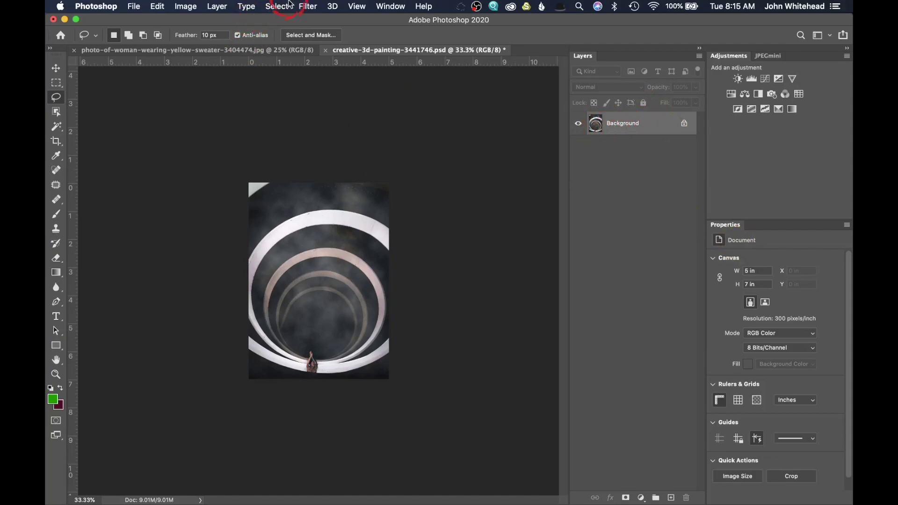
Step: Apply Smart Sharpen to the flattened image with amount 64%, radius 1.1 px, noise reduction 10% and Lens Blur removal
{"action": "left_click", "coordinate": [308, 6]}
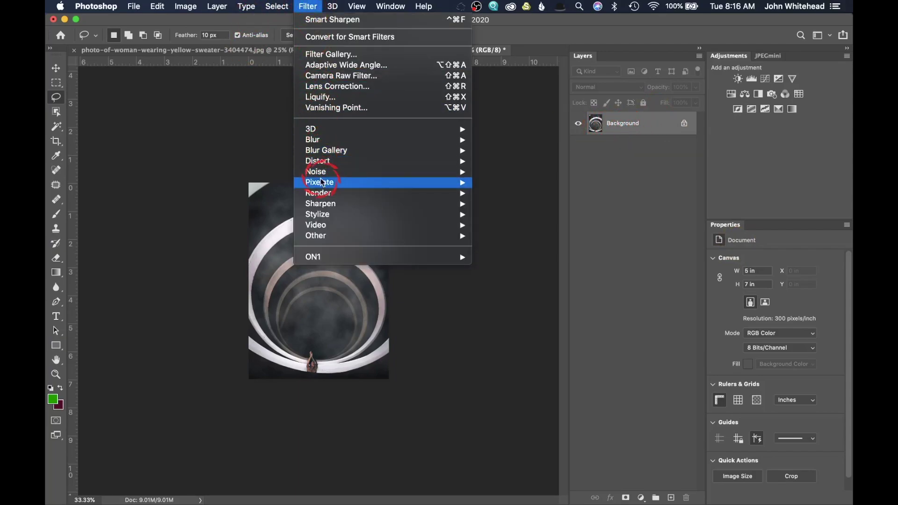
{"action": "mouse_move", "coordinate": [401, 205]}
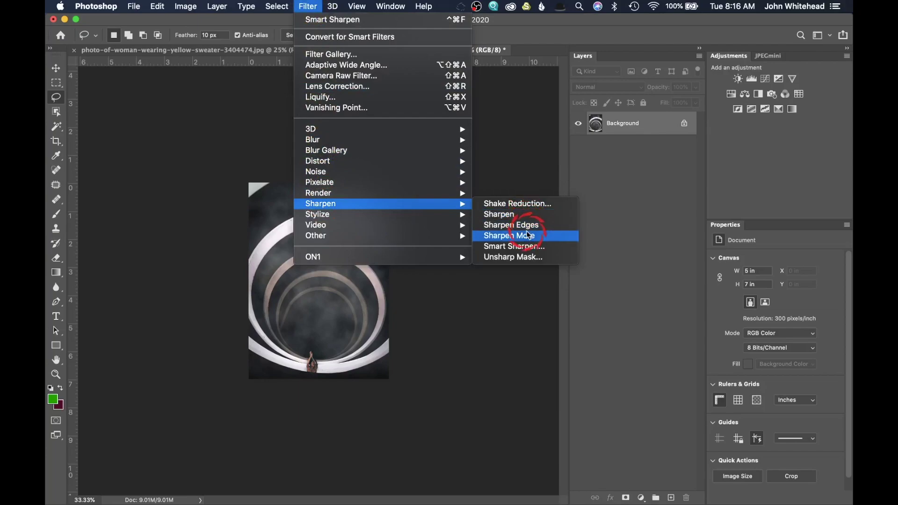
{"action": "left_click", "coordinate": [519, 247]}
{"action": "left_click", "coordinate": [801, 40]}
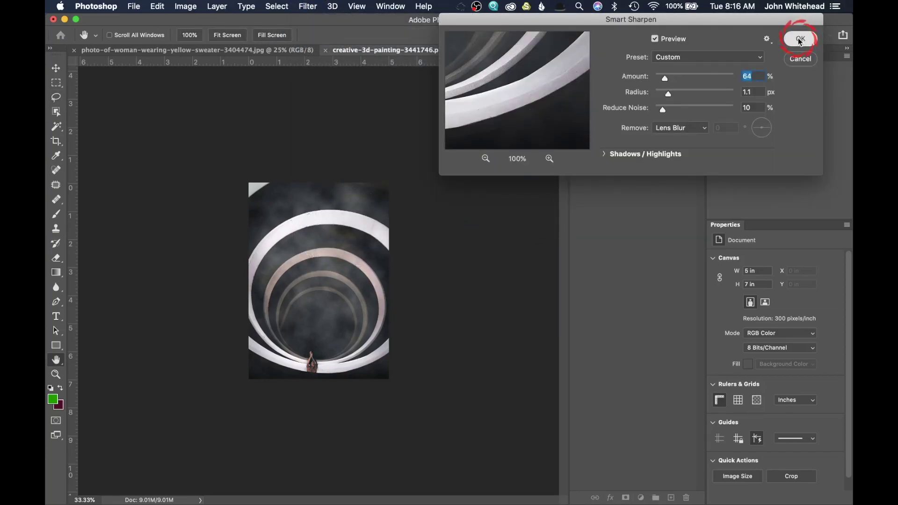
{"action": "left_click", "coordinate": [572, 134]}
{"action": "left_click", "coordinate": [447, 184]}
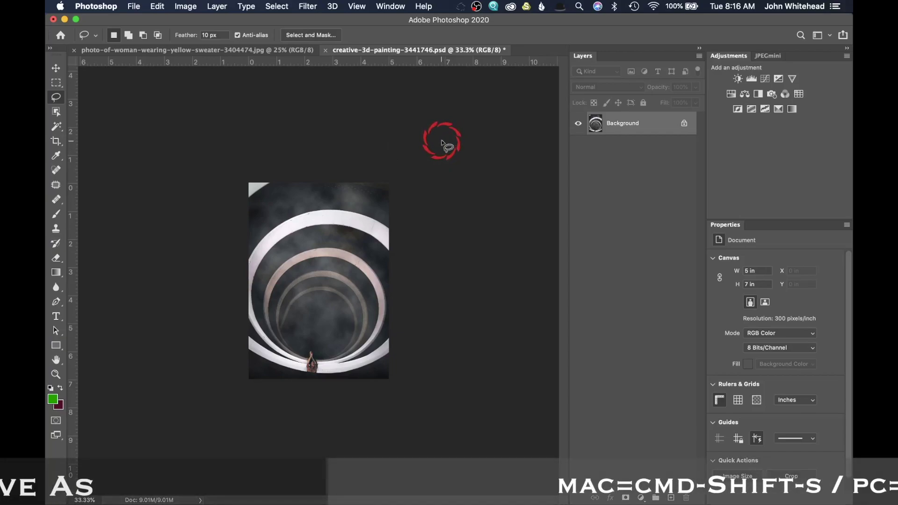
Step: Save the flattened image as an uncompressed TIFF named creative-3d-painting-3441746_5x7.tif in the toned folder
{"action": "key", "text": "super+shift+s"}
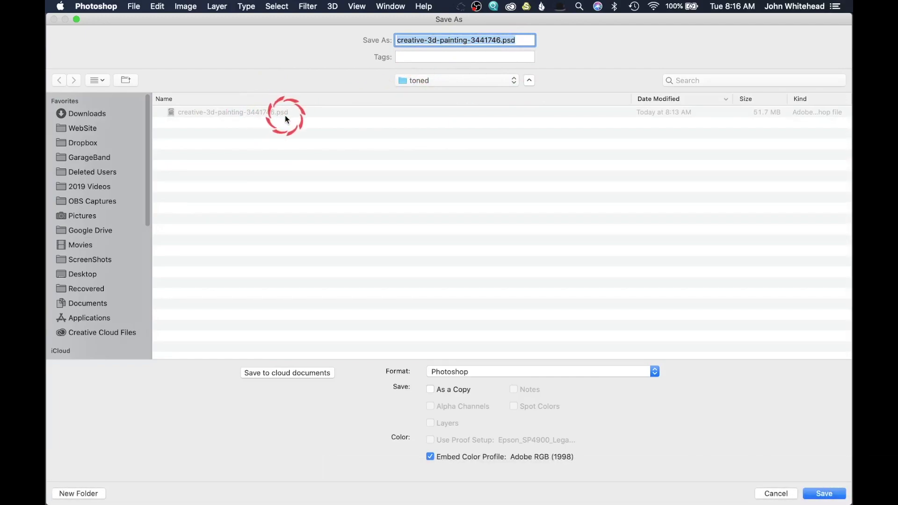
{"action": "left_click", "coordinate": [524, 370]}
{"action": "left_click_drag", "start_coordinate": [524, 372], "coordinate": [522, 496]}
{"action": "left_click", "coordinate": [523, 495]}
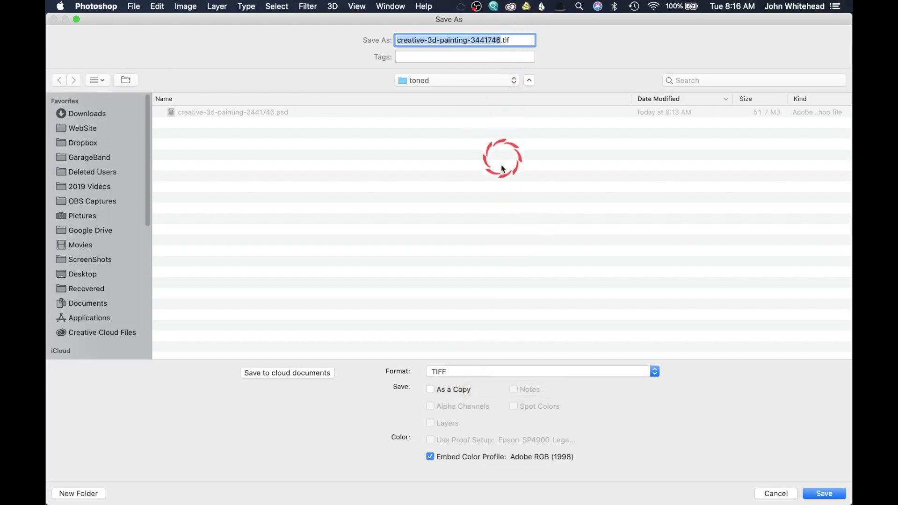
{"action": "left_click", "coordinate": [501, 40]}
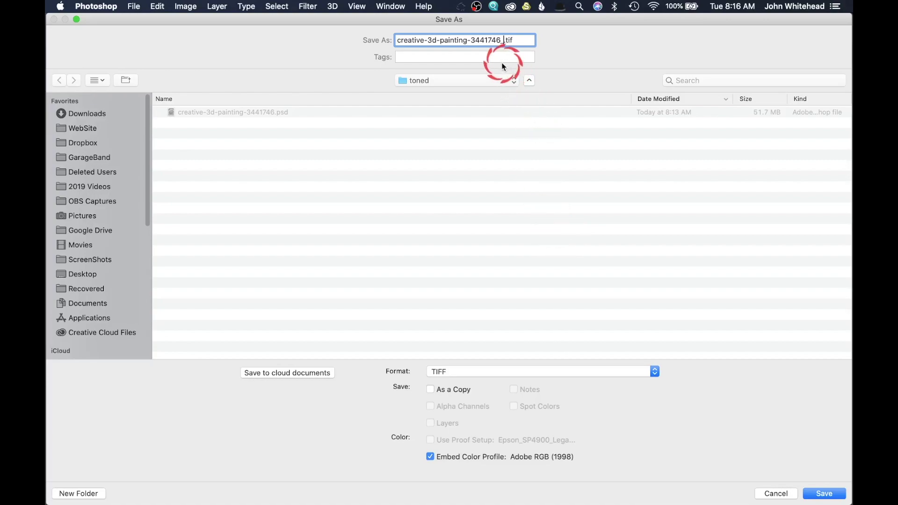
{"action": "type", "text": "_5x"}
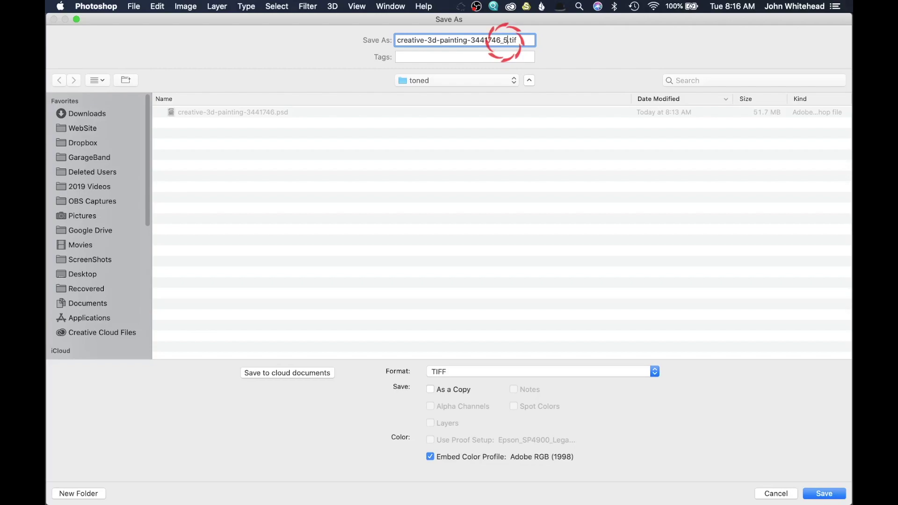
{"action": "type", "text": "7"}
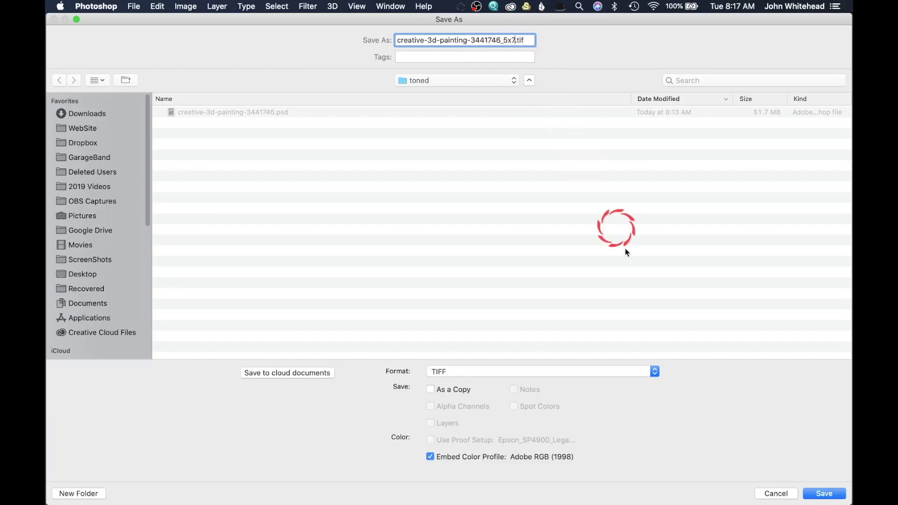
{"action": "left_click", "coordinate": [816, 494]}
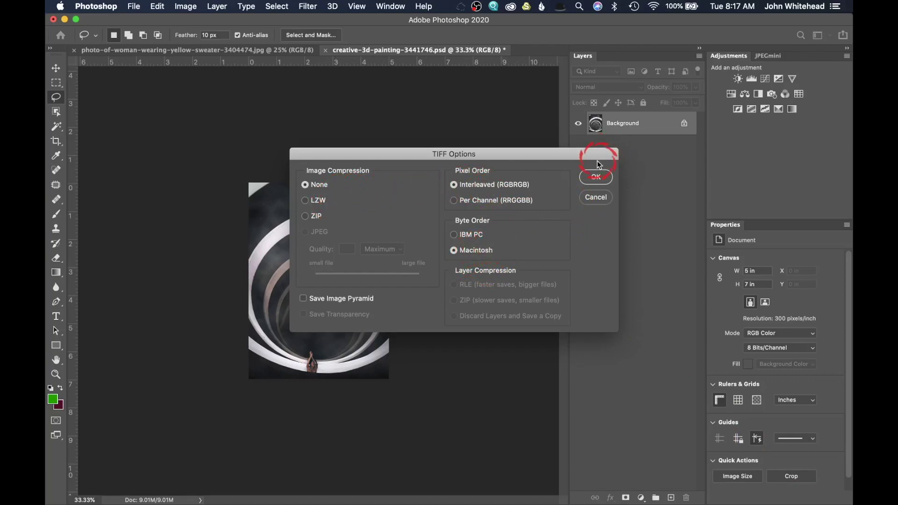
{"action": "left_click", "coordinate": [595, 178]}
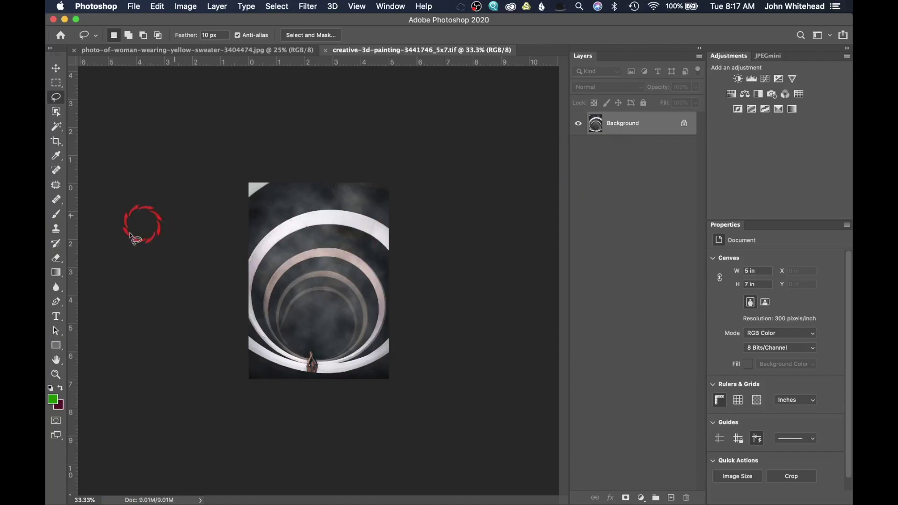
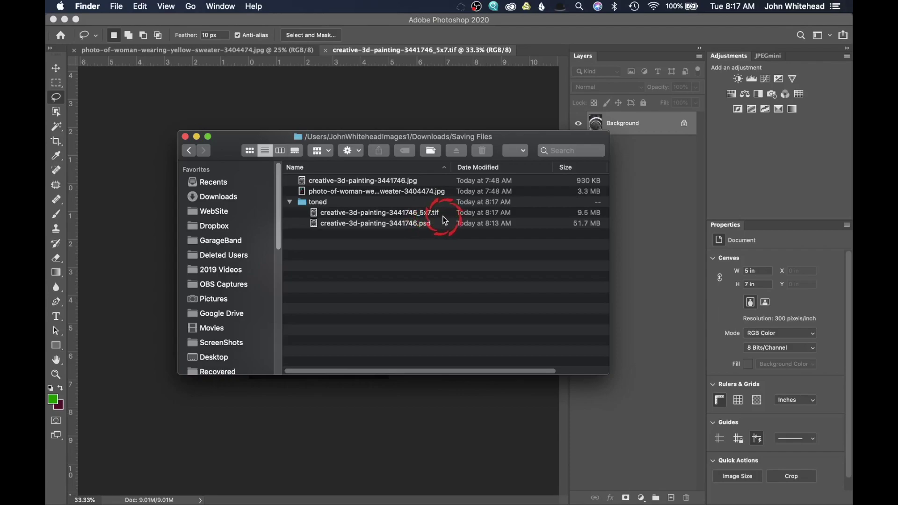
Step: Set the Crop tool to W x H x Resolution with 6 in width, 4 in height and 300 px/in
{"action": "left_click", "coordinate": [159, 200]}
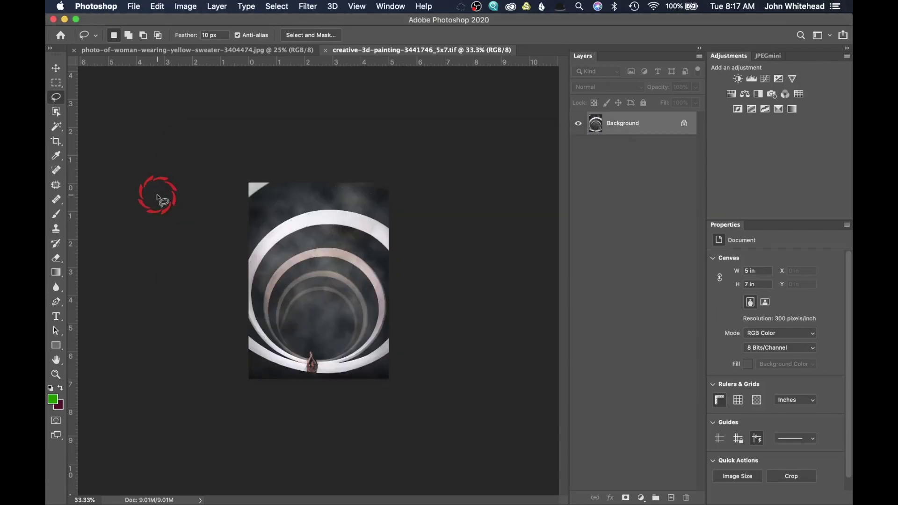
{"action": "left_click", "coordinate": [56, 141]}
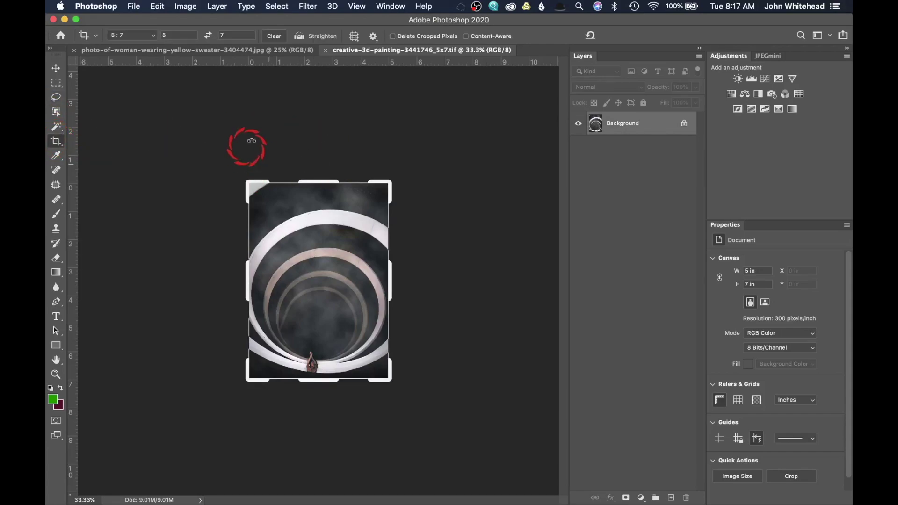
{"action": "left_click", "coordinate": [147, 37]}
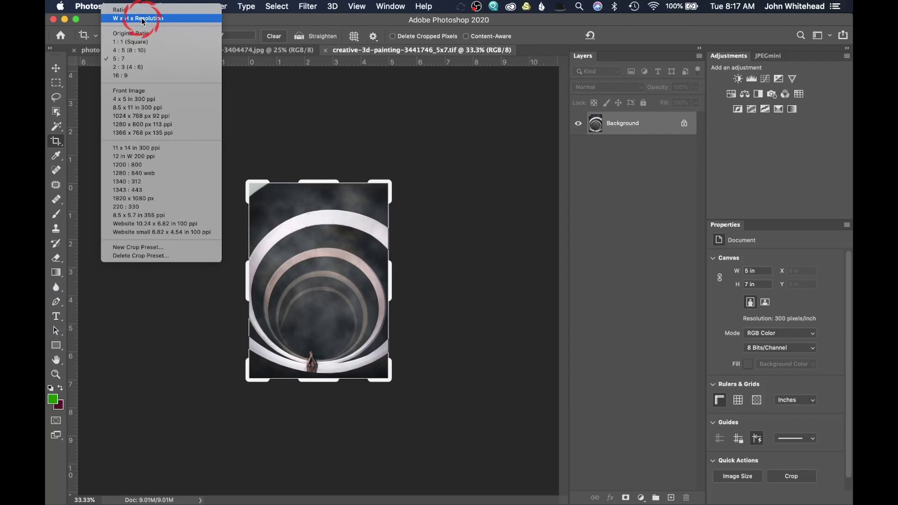
{"action": "left_click", "coordinate": [143, 19]}
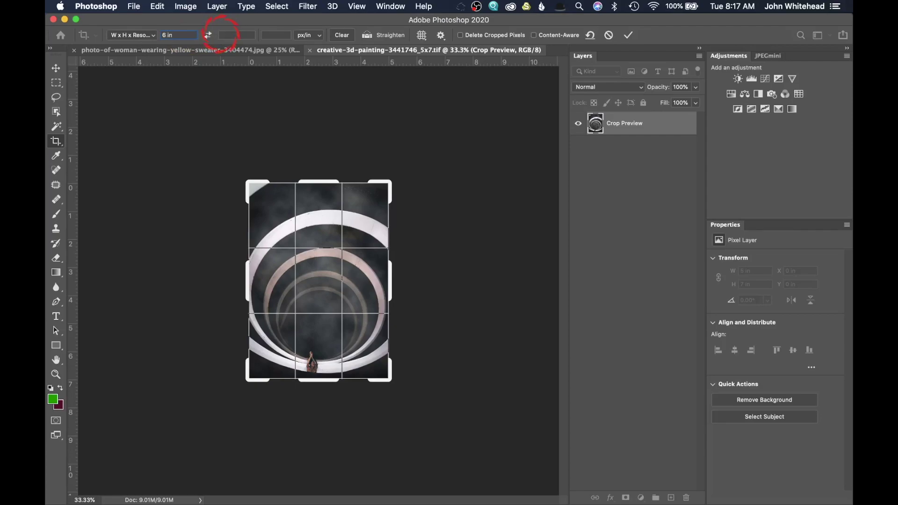
{"action": "left_click", "coordinate": [238, 34]}
{"action": "type", "text": "4"}
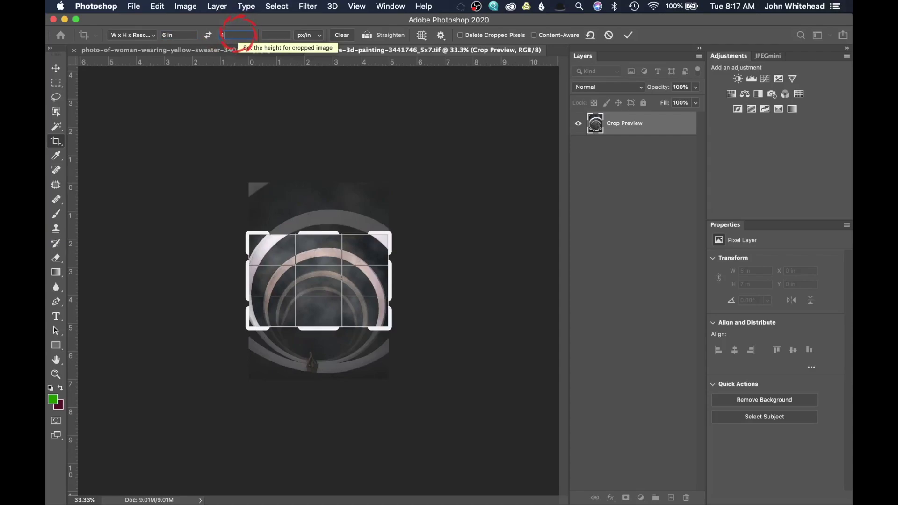
{"action": "type", "text": " in"}
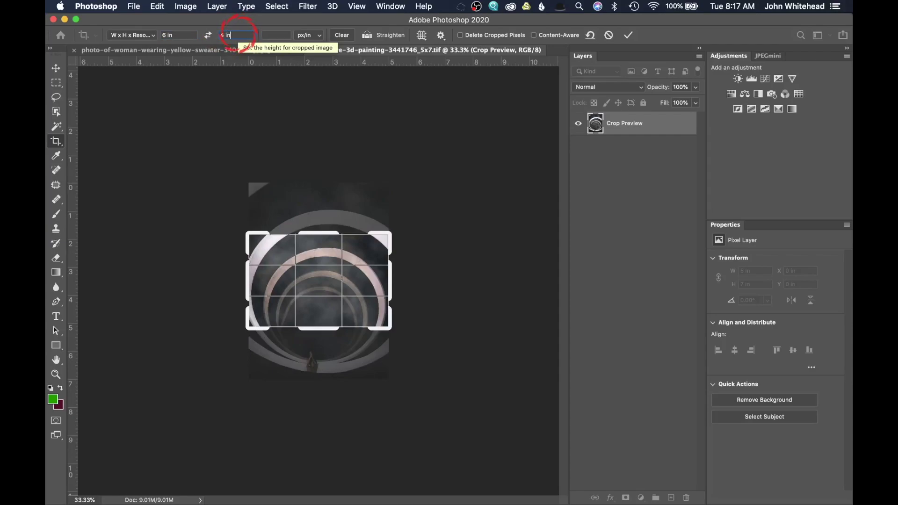
{"action": "left_click", "coordinate": [275, 36]}
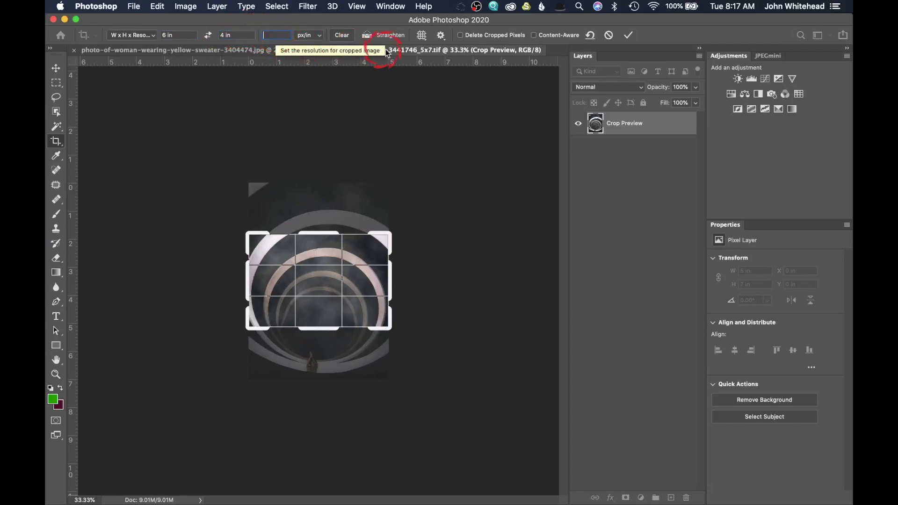
{"action": "type", "text": "300"}
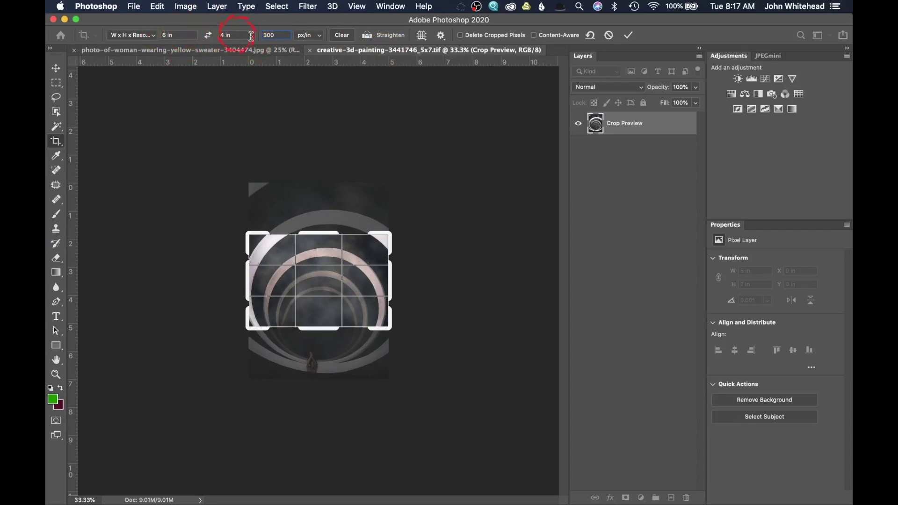
Step: Swap the crop dimensions to portrait, 4 in wide by 6 in high, and apply the crop
{"action": "left_click", "coordinate": [208, 33]}
{"action": "left_click", "coordinate": [351, 238]}
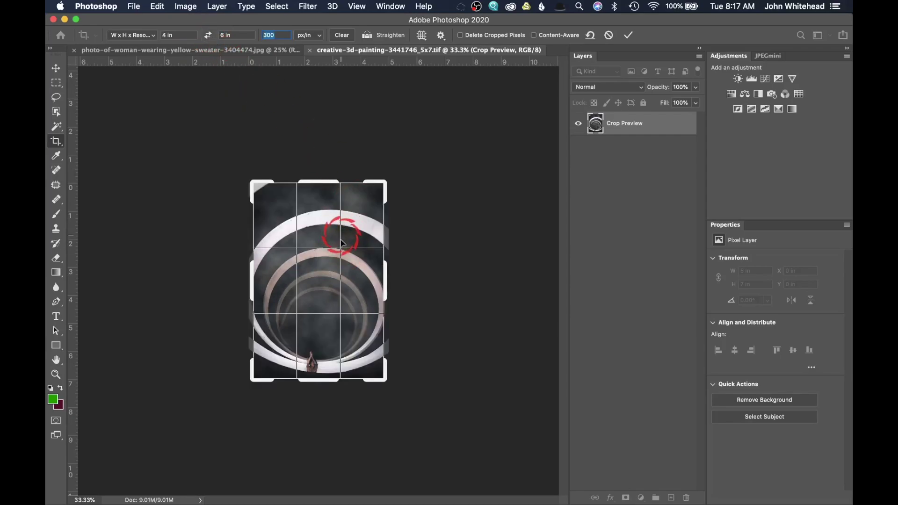
{"action": "key", "text": "super+equal"}
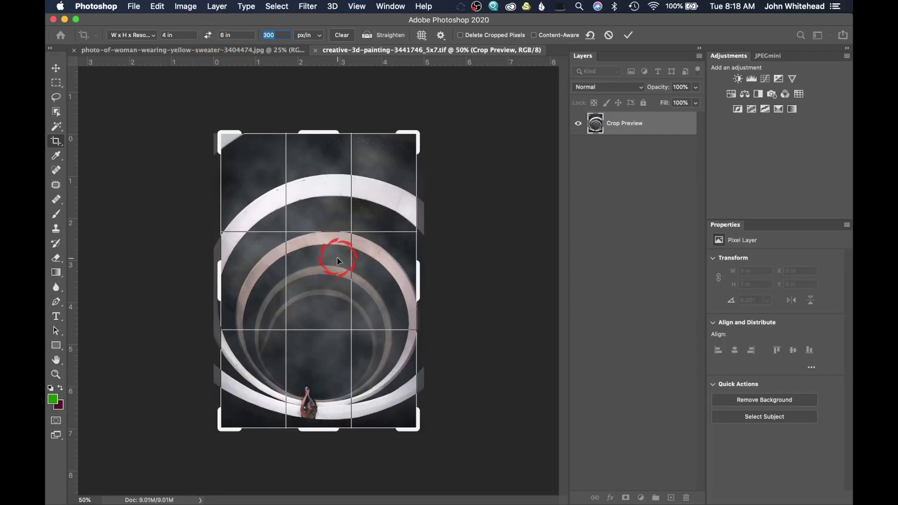
{"action": "left_click", "coordinate": [215, 281]}
{"action": "key", "text": "Return"}
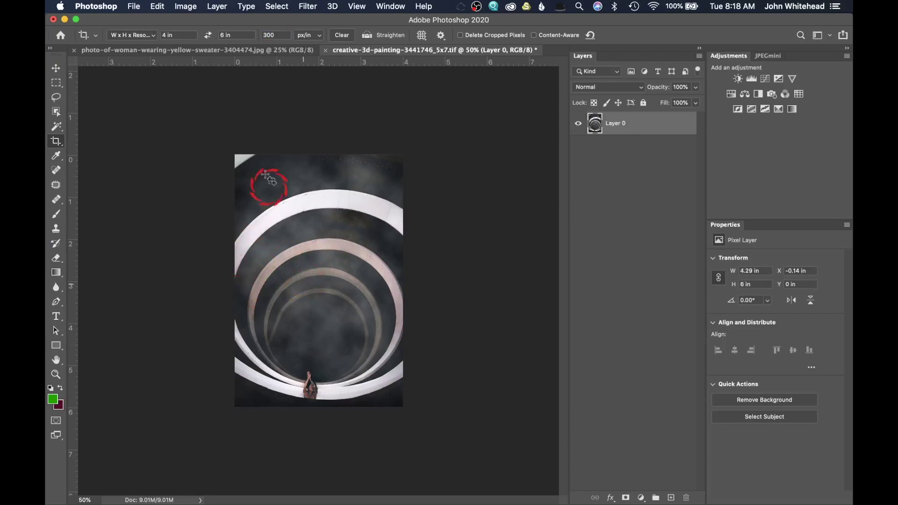
Step: Check the cropped image's width, height and resolution in Image Size without changing them
{"action": "left_click", "coordinate": [186, 6]}
{"action": "mouse_move", "coordinate": [211, 117]}
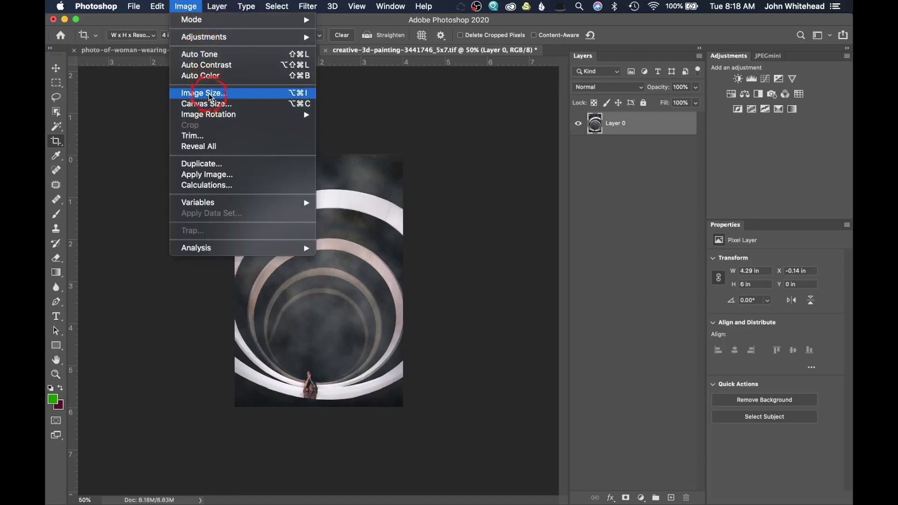
{"action": "left_click", "coordinate": [211, 93]}
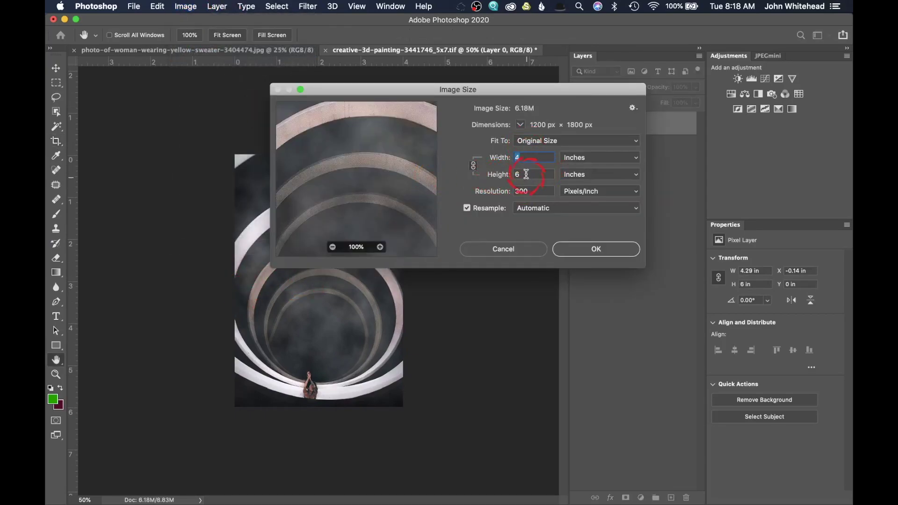
{"action": "left_click", "coordinate": [510, 253]}
{"action": "key", "text": "c"}
Step: Switch to the Lasso tool and save the crop as an uncompressed TIFF named creative-3d-painting-3441746_4X6.tif in the toned folder
{"action": "left_click", "coordinate": [56, 97]}
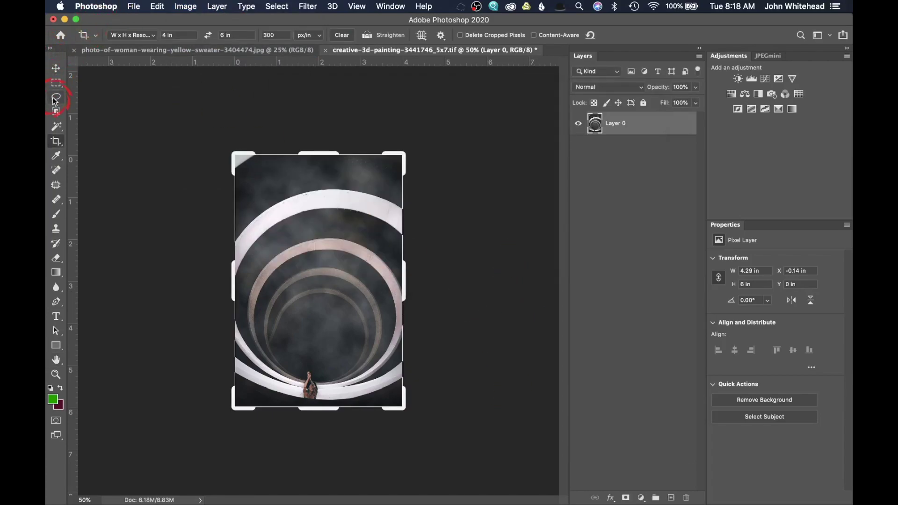
{"action": "key", "text": "super+shift+s"}
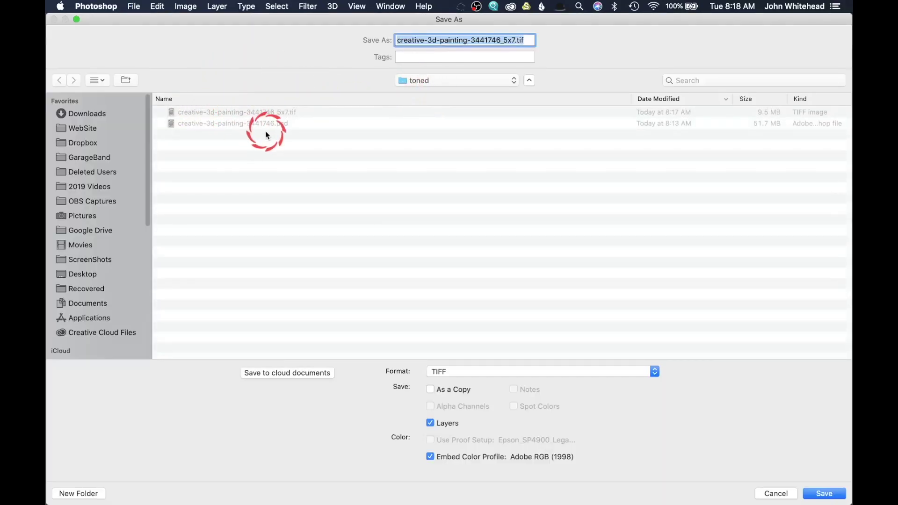
{"action": "left_click", "coordinate": [515, 41]}
{"action": "key", "text": "BackSpace"}
{"action": "key", "text": "BackSpace"}
{"action": "key", "text": "BackSpace"}
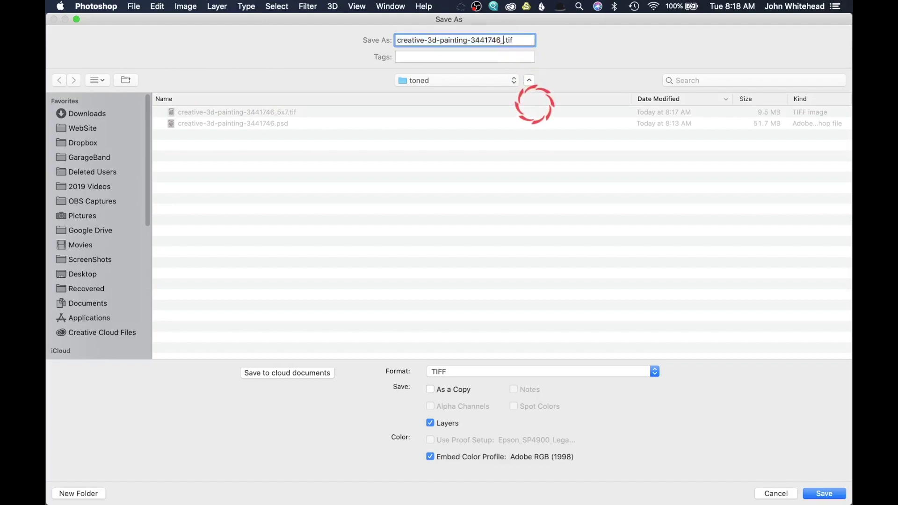
{"action": "type", "text": "4X6"}
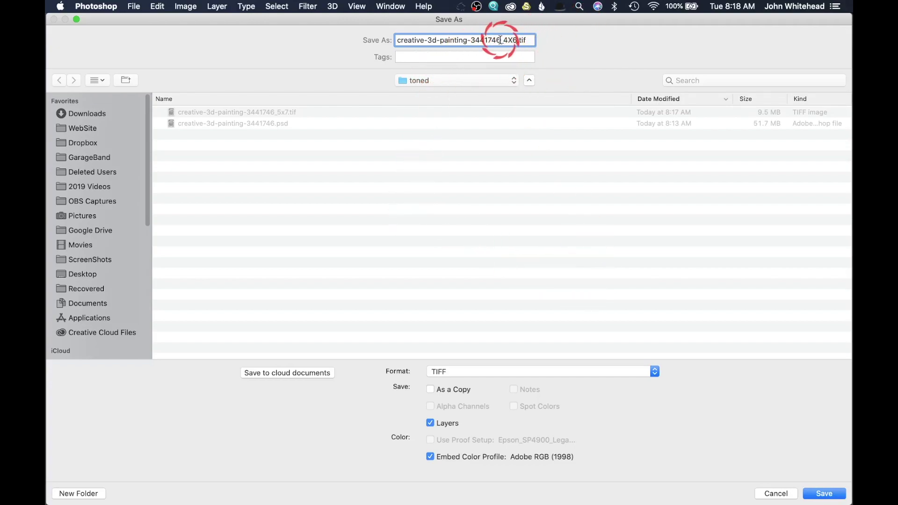
{"action": "left_click", "coordinate": [824, 494]}
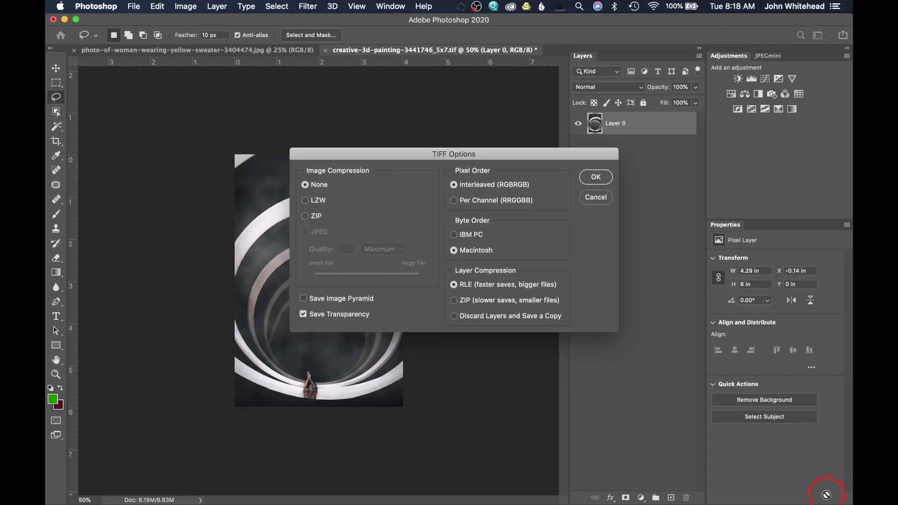
{"action": "left_click", "coordinate": [597, 177]}
Step: Switch to Finder, review the saved TIFF and master PSD files in the toned folder, and close the window
{"action": "mouse_move", "coordinate": [46, 78]}
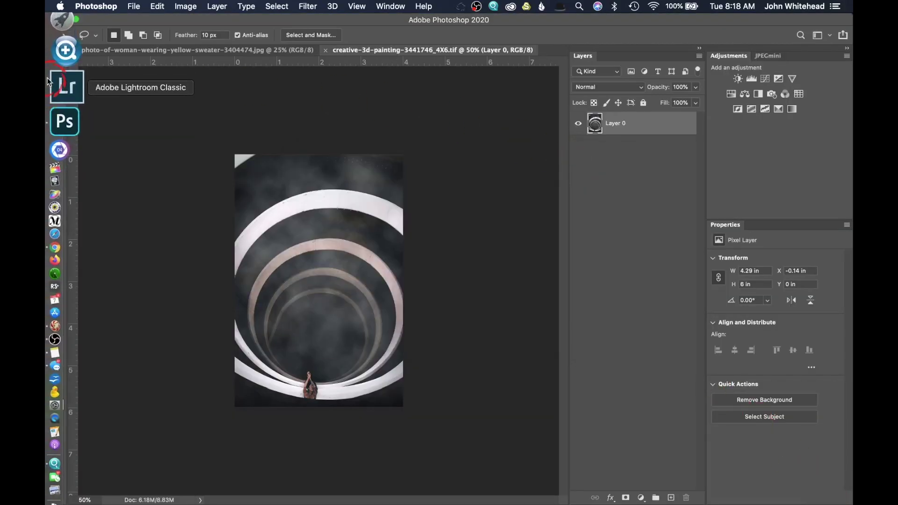
{"action": "left_click", "coordinate": [64, 32]}
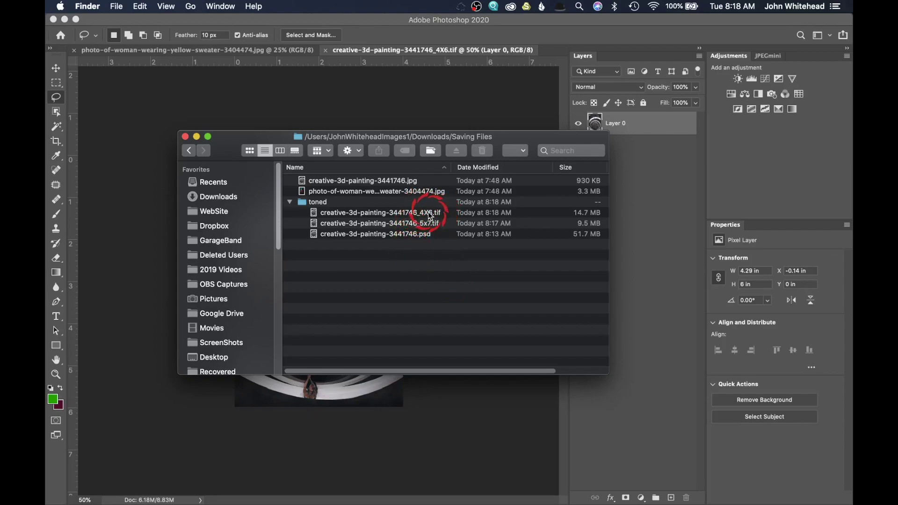
{"action": "left_click", "coordinate": [421, 235]}
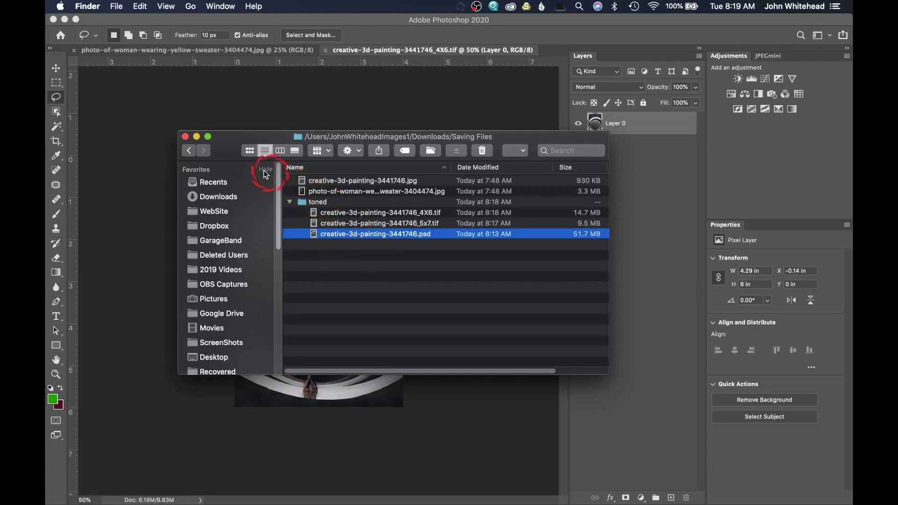
{"action": "left_click", "coordinate": [185, 136]}
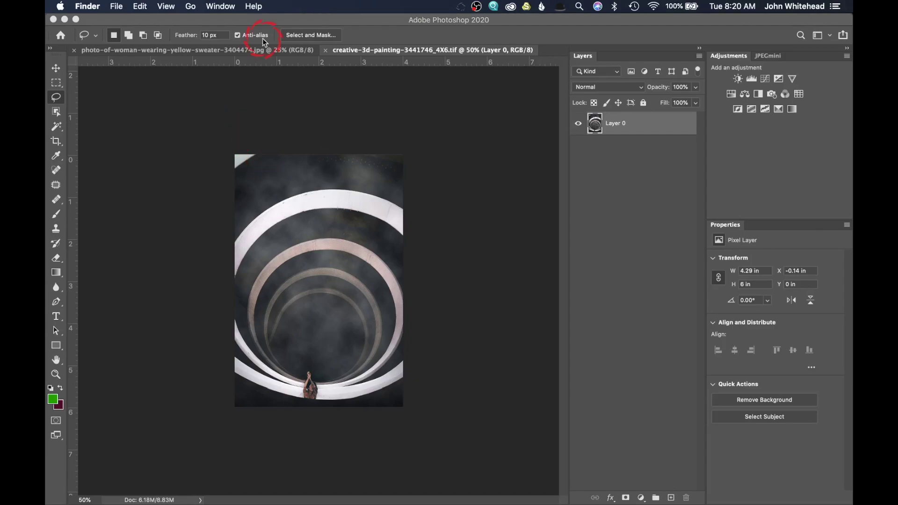
Step: Return to Photoshop and convert the 4x6 image's color profile to sRGB IEC61966-2.1
{"action": "left_click", "coordinate": [269, 21]}
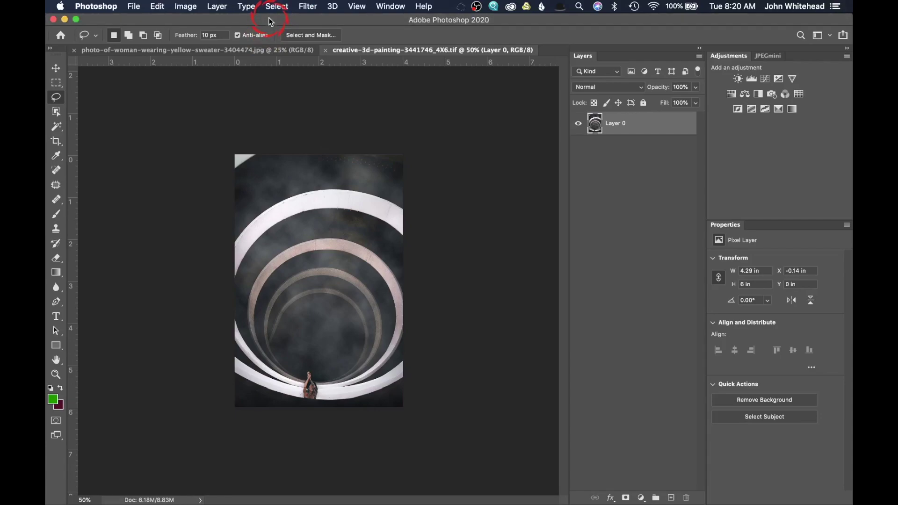
{"action": "left_click", "coordinate": [159, 7]}
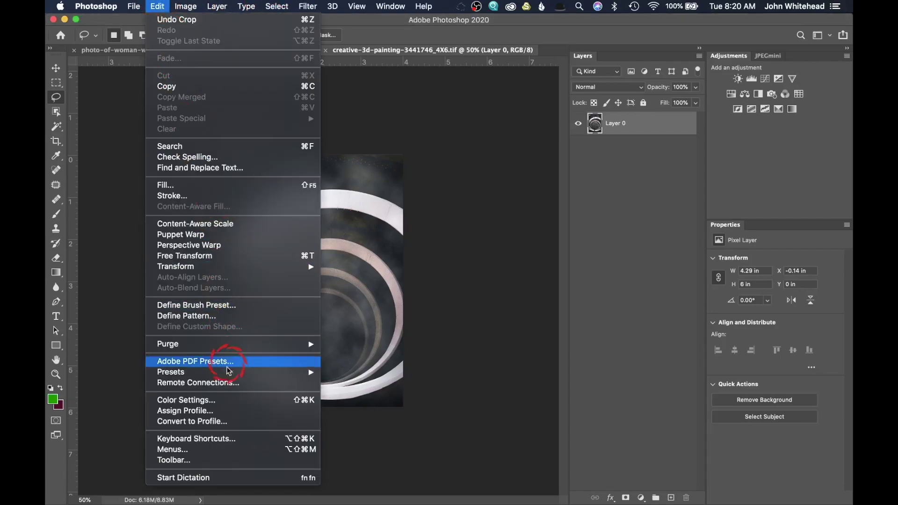
{"action": "left_click", "coordinate": [223, 422]}
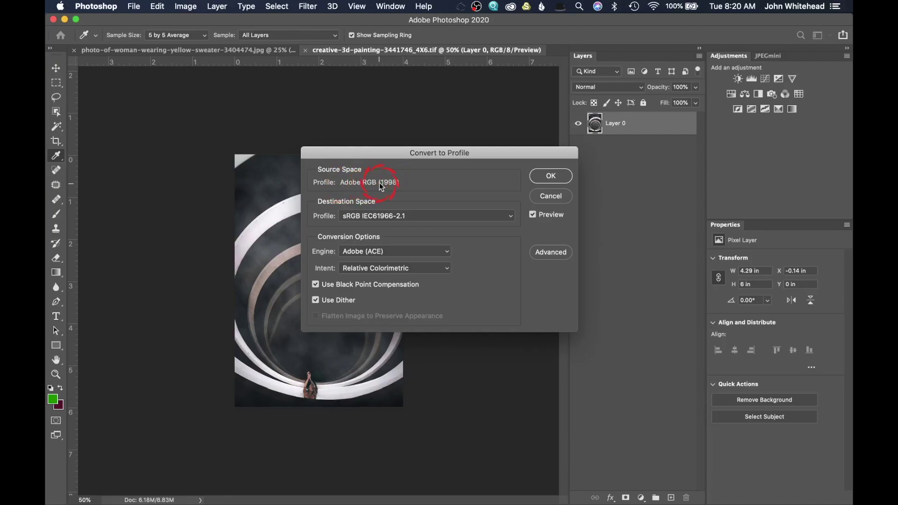
{"action": "left_click", "coordinate": [398, 215]}
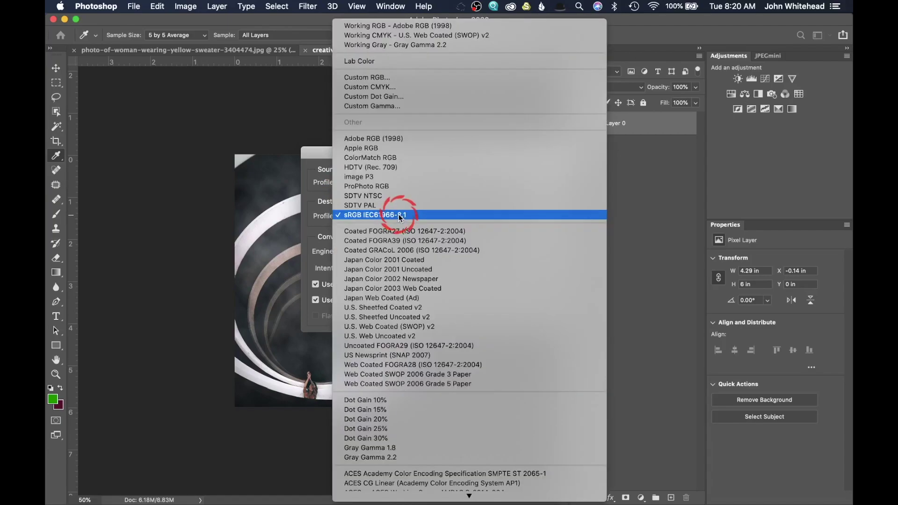
{"action": "left_click", "coordinate": [398, 215]}
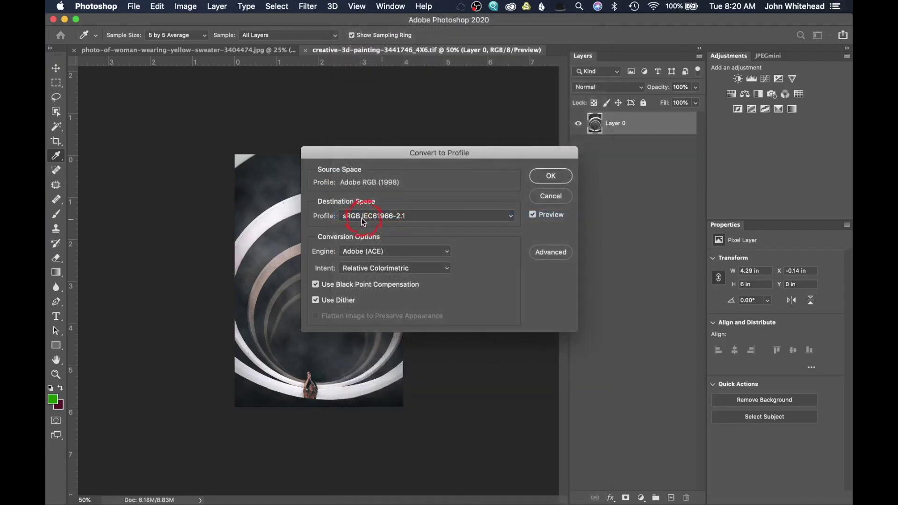
{"action": "left_click", "coordinate": [550, 176]}
{"action": "key", "text": "l"}
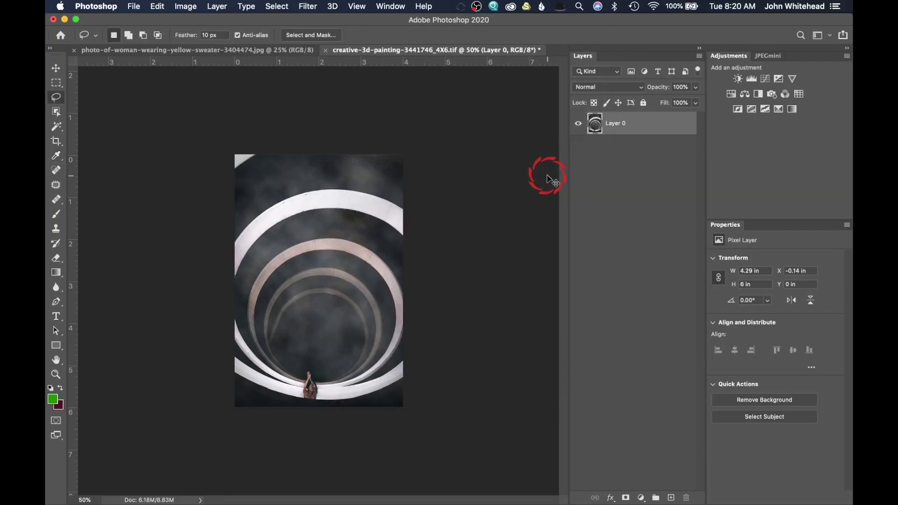
Step: Save a JPEG copy named creative-3d-painting-3441746_4X6.jpg in the toned folder, raising the quality to the top of the scale with Baseline ("Standard") format
{"action": "key", "text": "super+shift+s"}
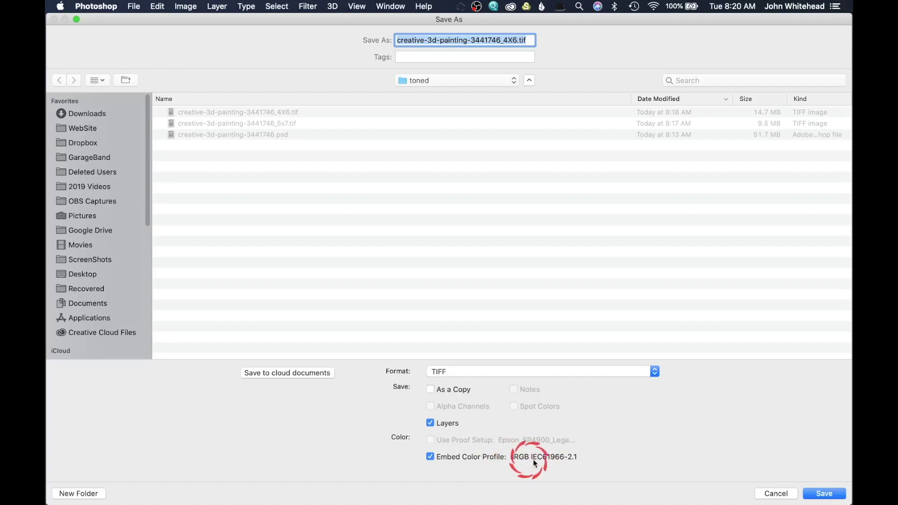
{"action": "left_click", "coordinate": [533, 371]}
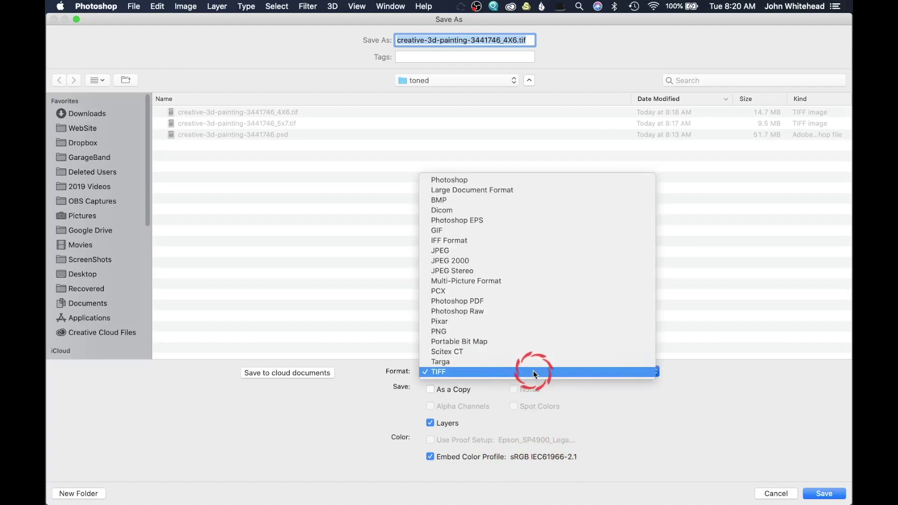
{"action": "left_click", "coordinate": [491, 252]}
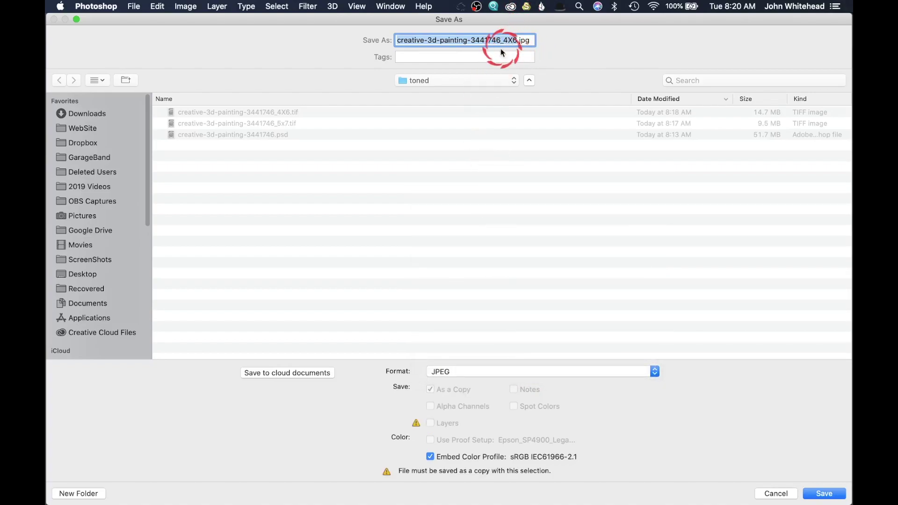
{"action": "left_click", "coordinate": [825, 494]}
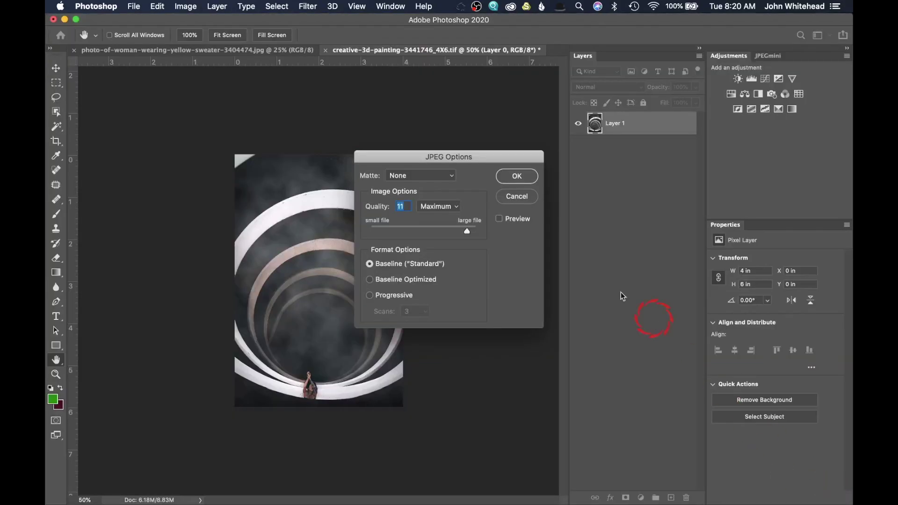
{"action": "left_click_drag", "start_coordinate": [466, 230], "coordinate": [477, 229]}
{"action": "left_click", "coordinate": [519, 177]}
Step: Switch to Finder, compare the JPEG, TIFF and PSD file sizes in the toned folder, and return to Photoshop
{"action": "mouse_move", "coordinate": [55, 29]}
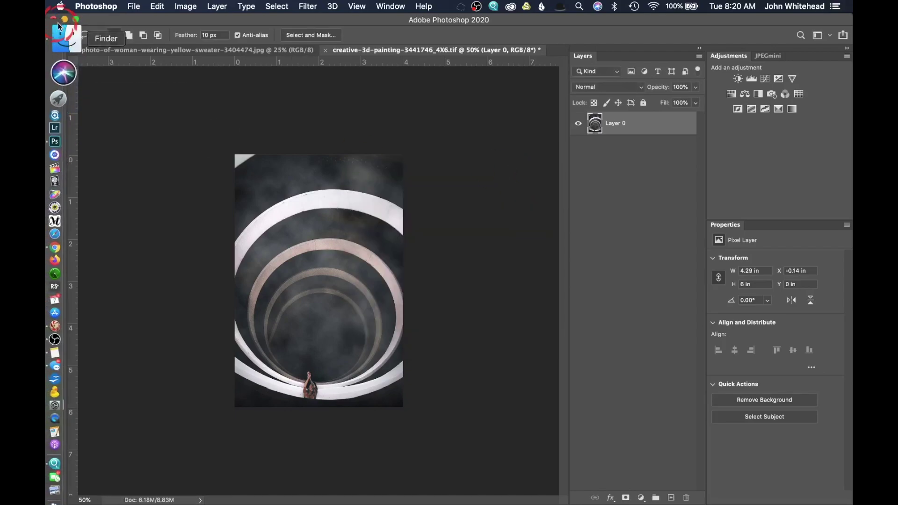
{"action": "left_click", "coordinate": [54, 29]}
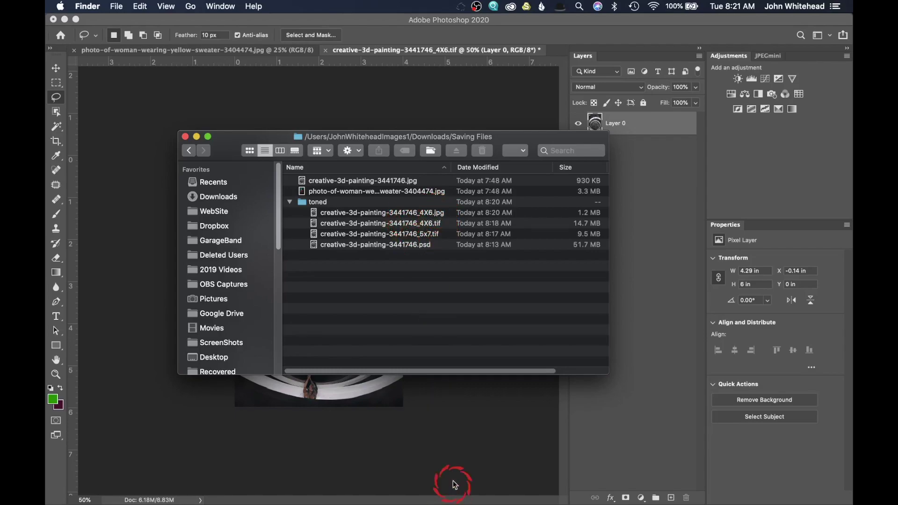
{"action": "left_click", "coordinate": [462, 449]}
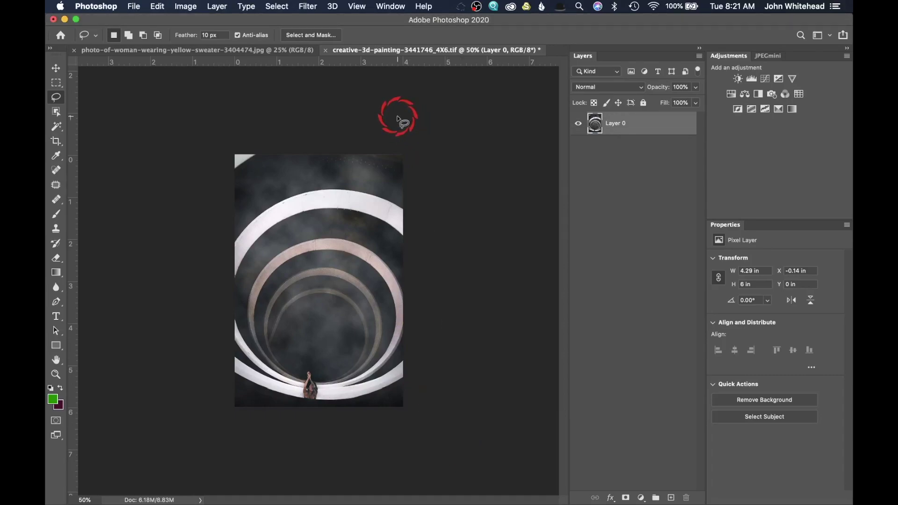
{"action": "left_click", "coordinate": [186, 6]}
{"action": "left_click", "coordinate": [318, 129]}
{"action": "left_click", "coordinate": [190, 7]}
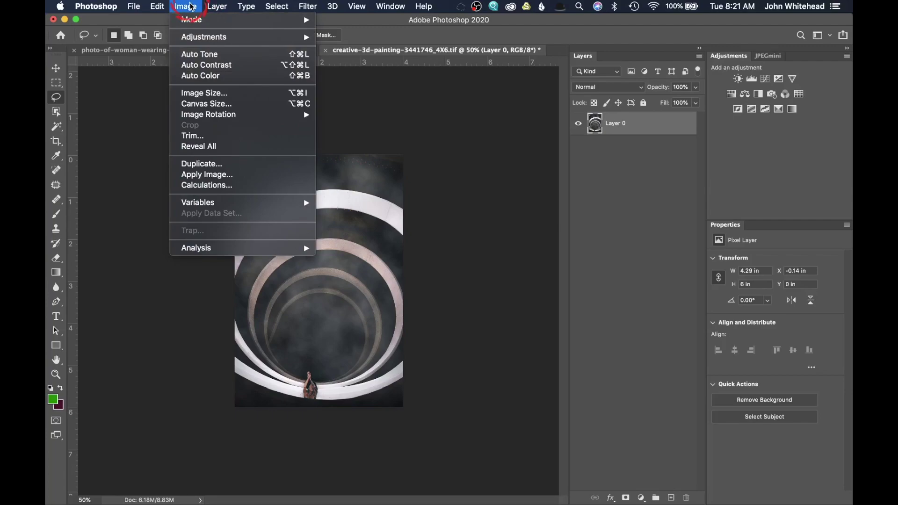
{"action": "left_click", "coordinate": [191, 5]}
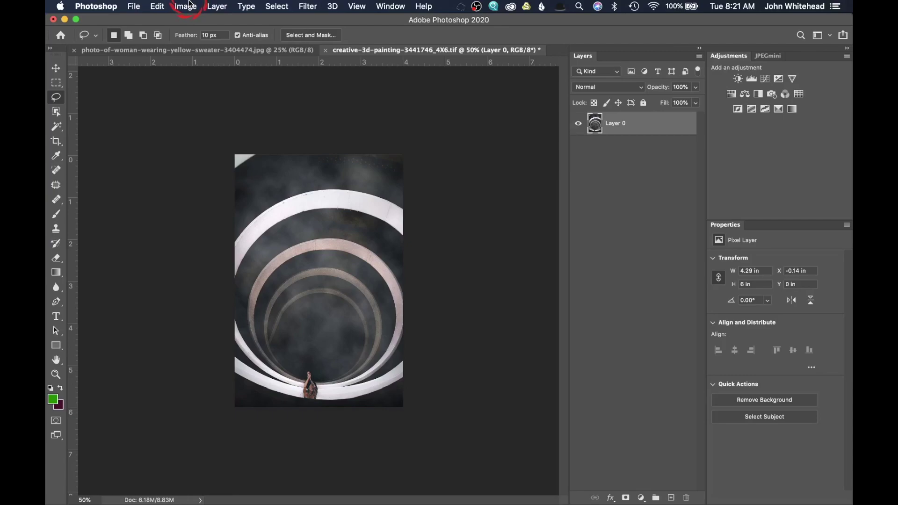
Step: Resize the 4x6 image in pixels to a height of 1000 with proportional width, keeping 300 pixels/inch and automatic resampling
{"action": "left_click", "coordinate": [191, 5]}
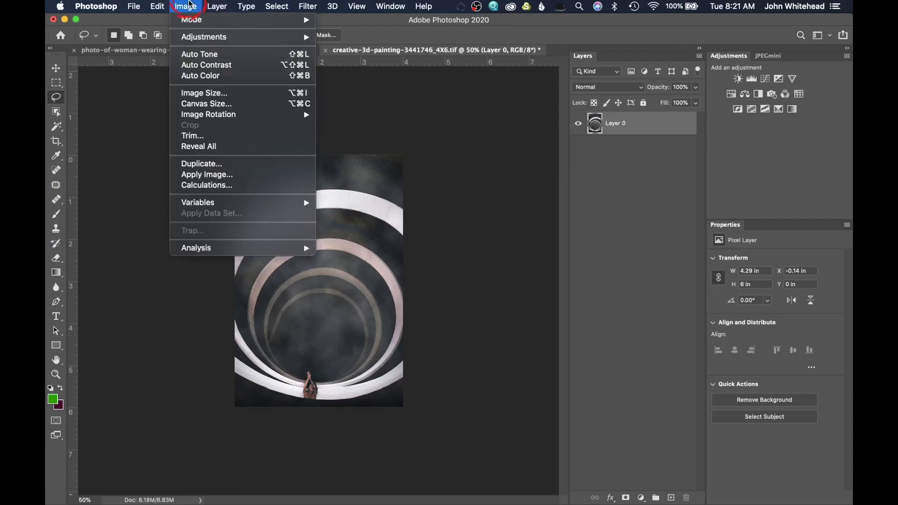
{"action": "left_click", "coordinate": [210, 92]}
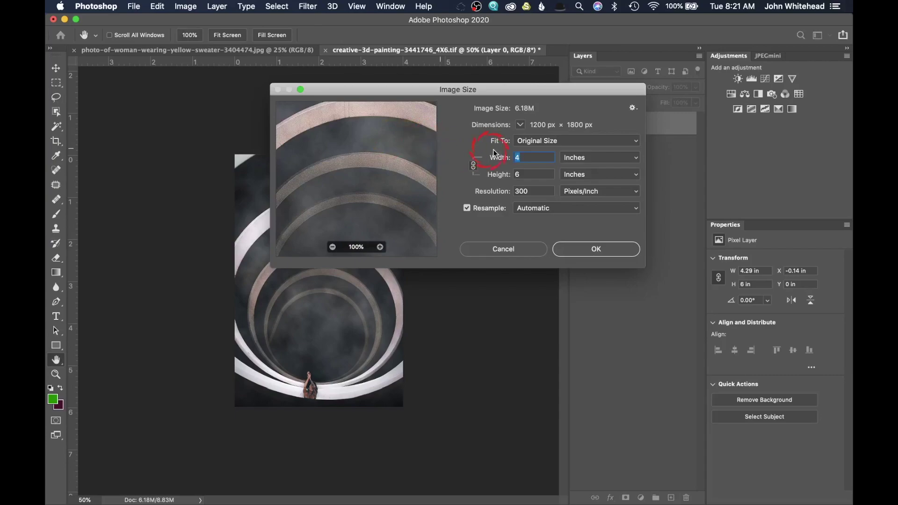
{"action": "left_click", "coordinate": [597, 159]}
{"action": "left_click", "coordinate": [592, 145]}
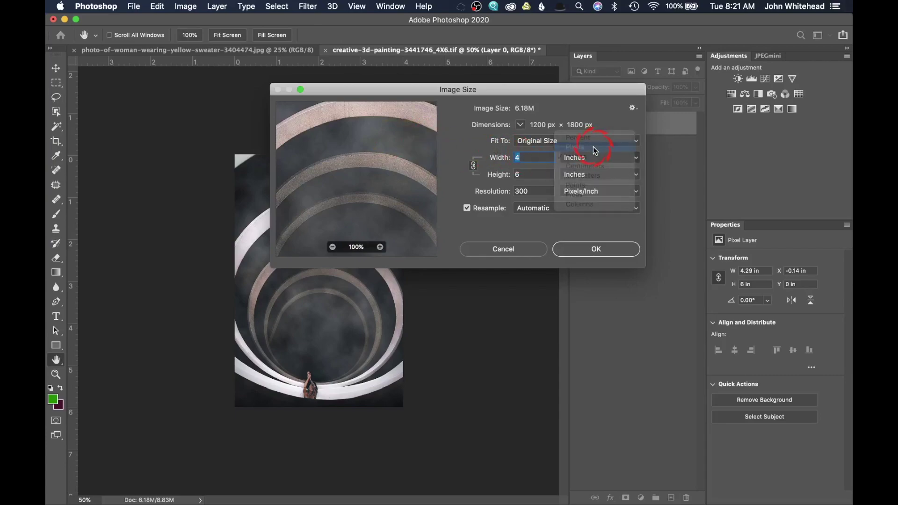
{"action": "double_click", "coordinate": [541, 174]}
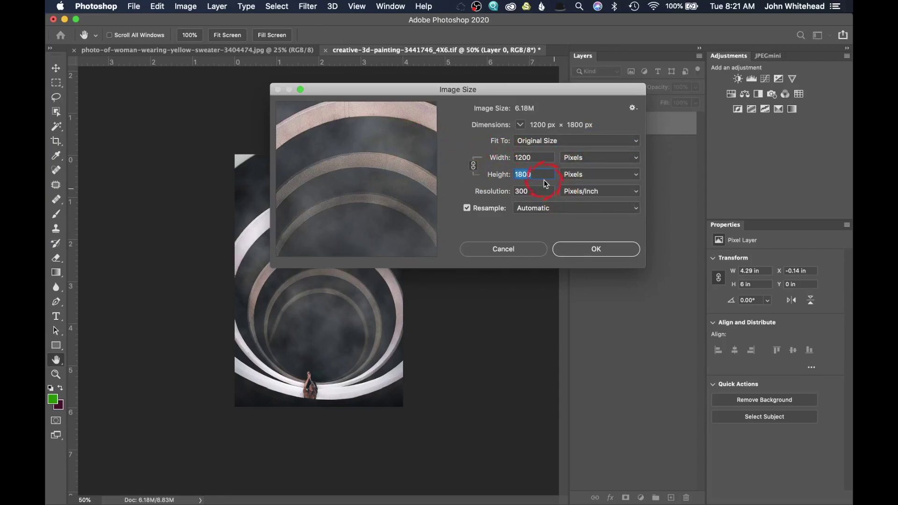
{"action": "type", "text": "100"}
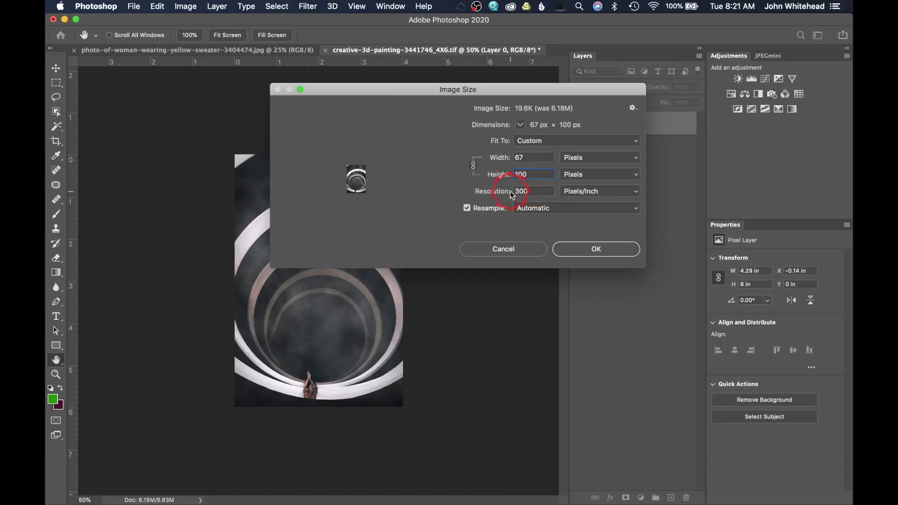
{"action": "left_click", "coordinate": [525, 173]}
{"action": "left_click", "coordinate": [543, 174]}
{"action": "type", "text": "0"}
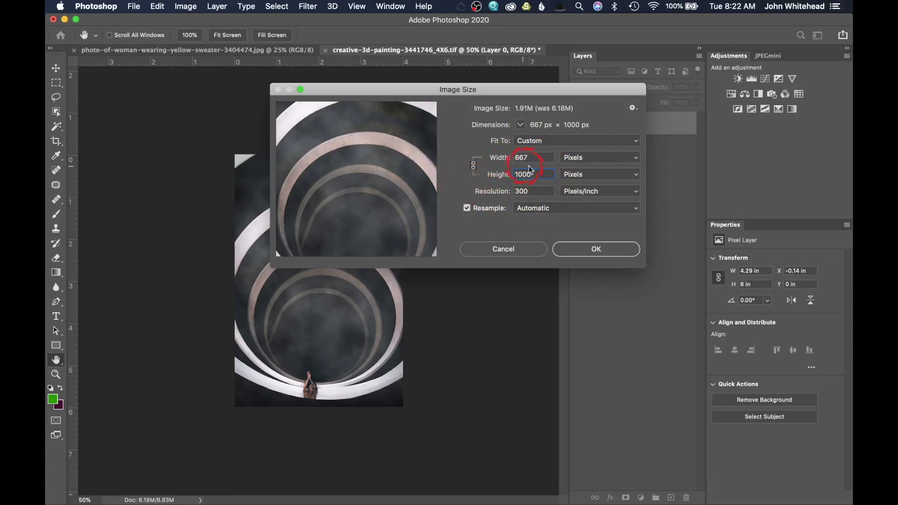
{"action": "left_click", "coordinate": [609, 248]}
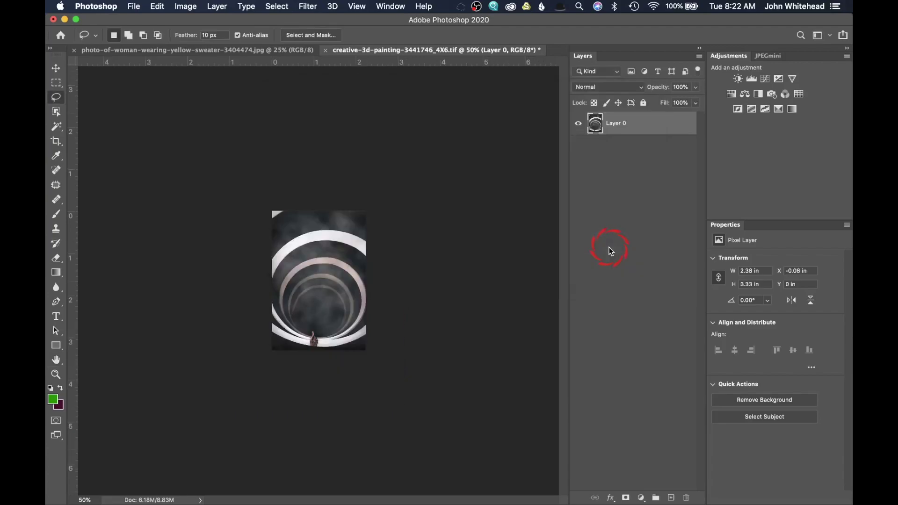
{"action": "key", "text": "super+equal"}
{"action": "key", "text": "super+equal"}
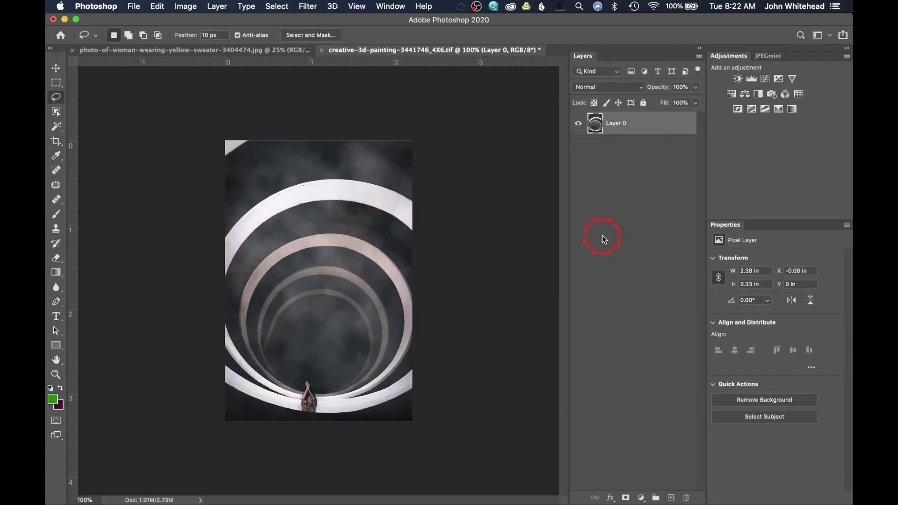
{"action": "key", "text": "super+minus"}
Step: Check the resized image's source color profile in Convert to Profile without converting it
{"action": "left_click", "coordinate": [163, 4]}
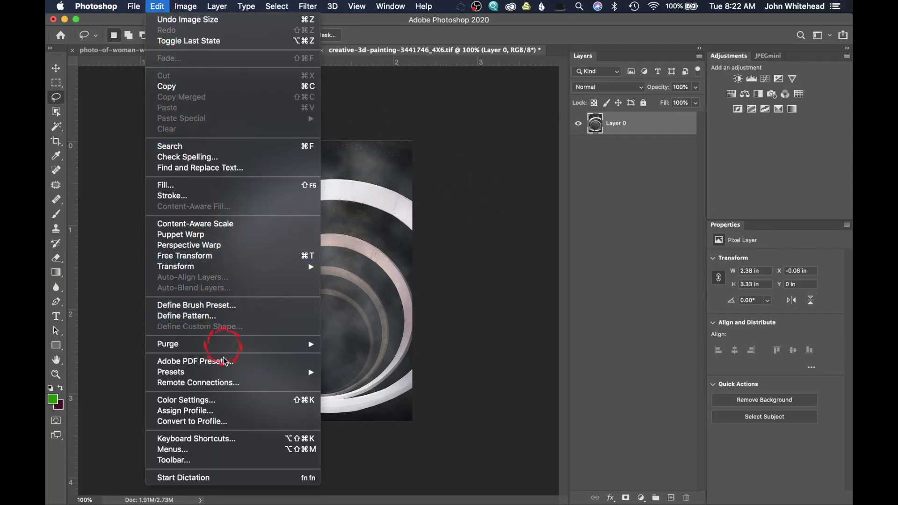
{"action": "left_click", "coordinate": [230, 423]}
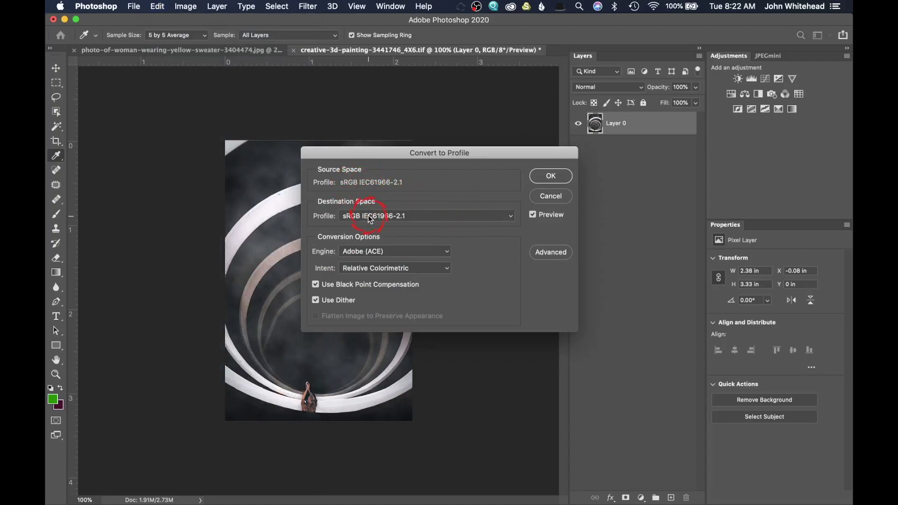
{"action": "left_click", "coordinate": [551, 196]}
{"action": "key", "text": "l"}
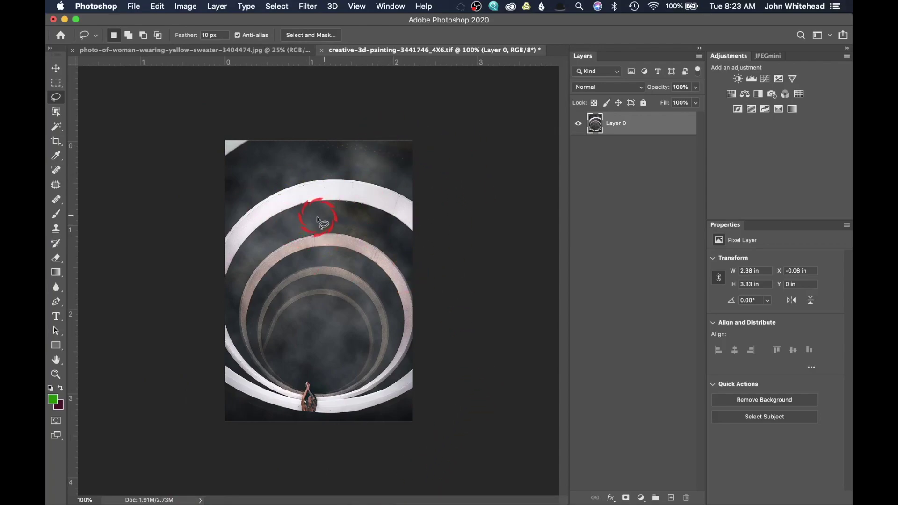
Step: Begin saving a copy of the resized image in the toned folder with JPEG as the file format
{"action": "left_click", "coordinate": [132, 8]}
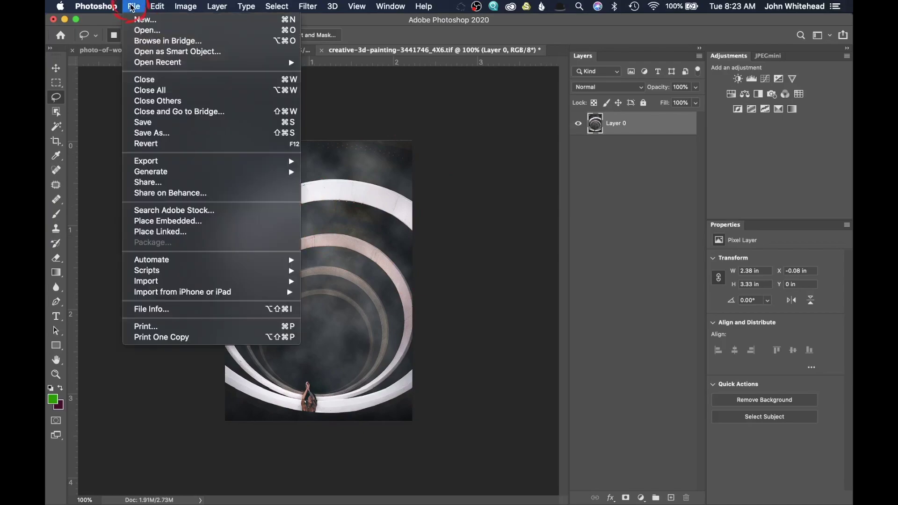
{"action": "left_click", "coordinate": [153, 135]}
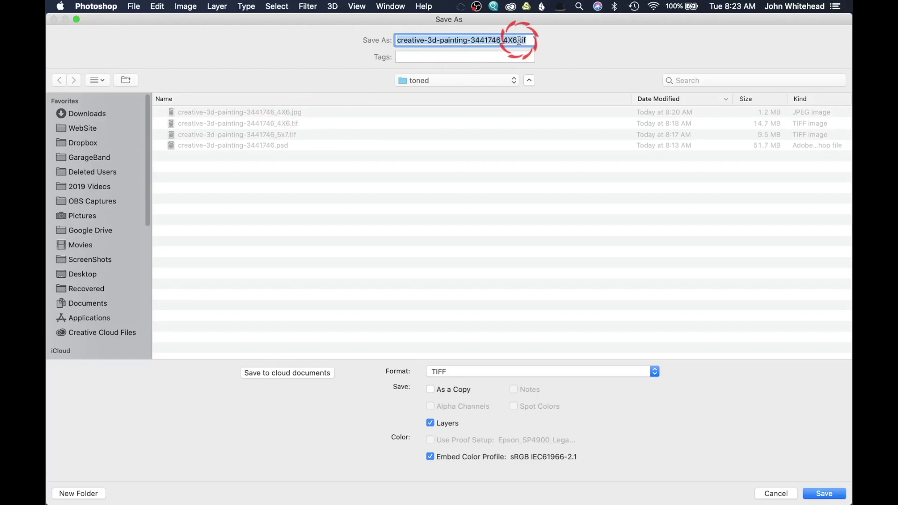
{"action": "left_click", "coordinate": [545, 371]}
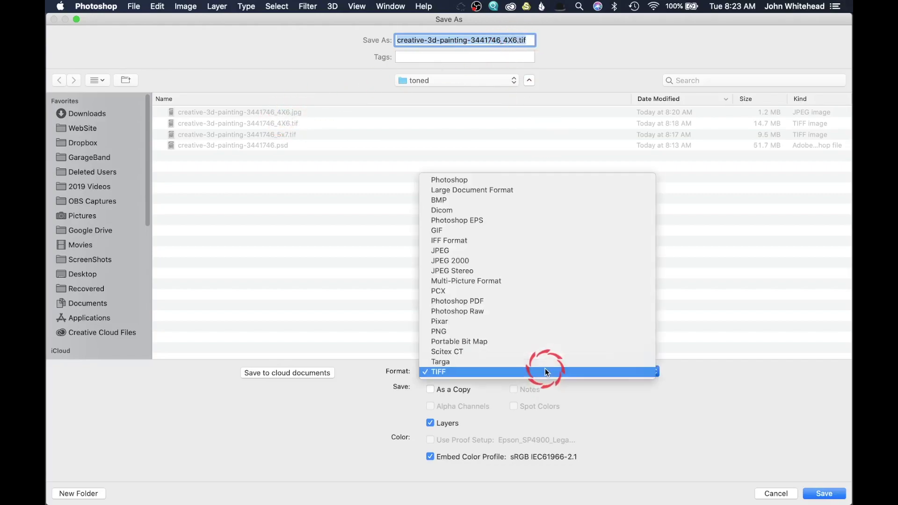
{"action": "left_click", "coordinate": [551, 250]}
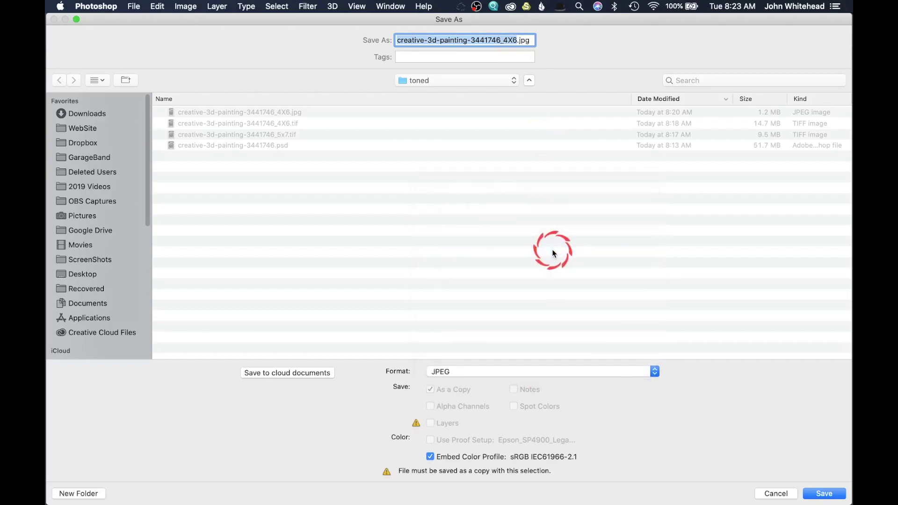
Step: Name the JPEG copy creative-3d-painting-3441746_1000x663p.jpg, replacing the 4X6 suffix with the pixel dimensions
{"action": "left_click", "coordinate": [520, 39]}
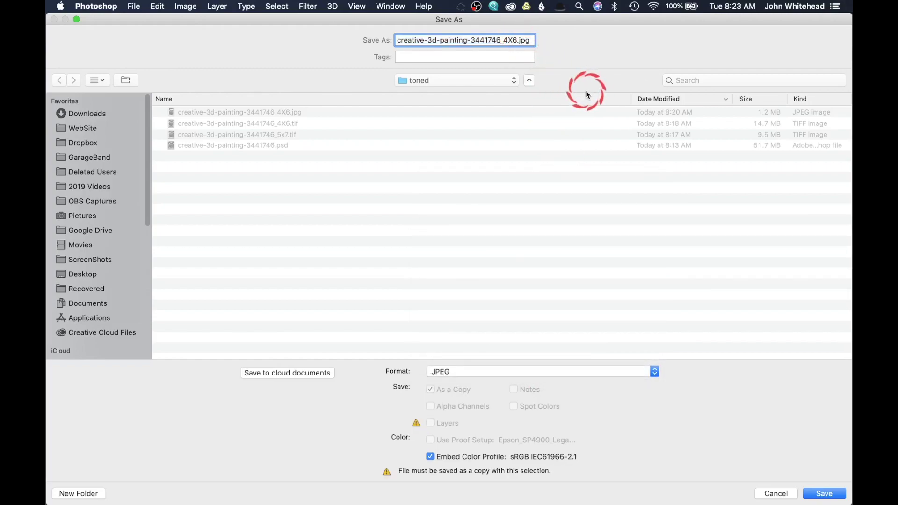
{"action": "key", "text": "BackSpace"}
{"action": "key", "text": "BackSpace"}
{"action": "key", "text": "BackSpace"}
{"action": "key", "text": "BackSpace"}
{"action": "type", "text": "_10"}
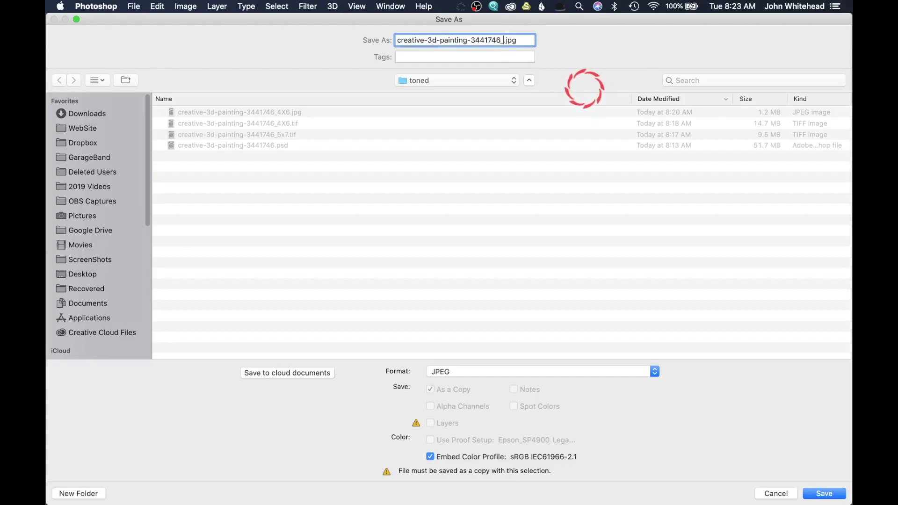
{"action": "type", "text": "00p"}
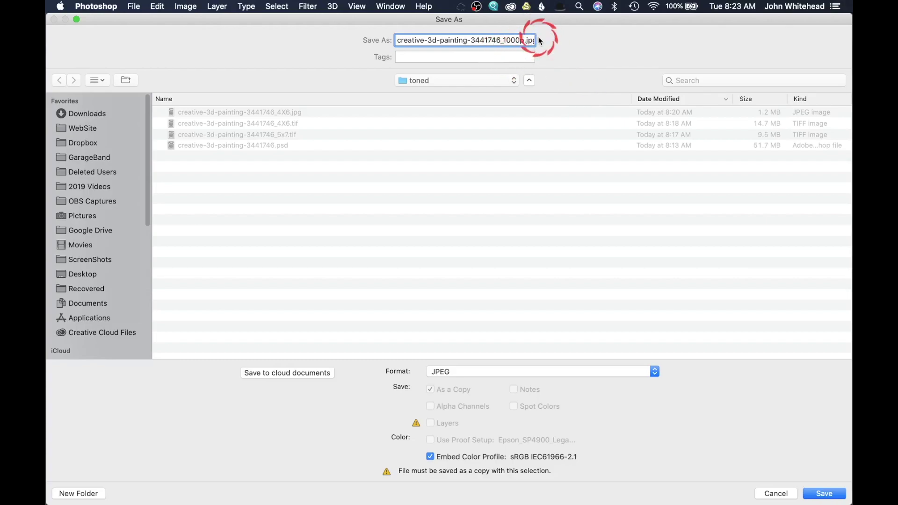
{"action": "left_click", "coordinate": [516, 40]}
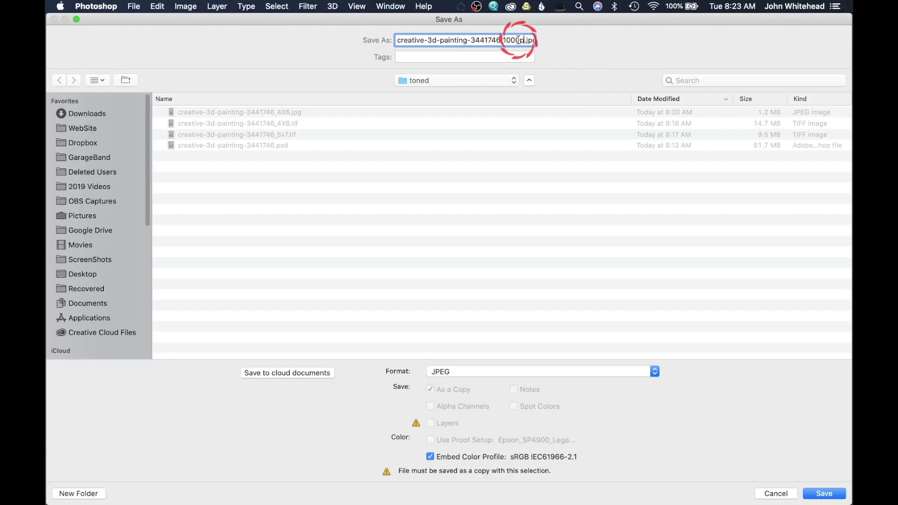
{"action": "type", "text": "x"}
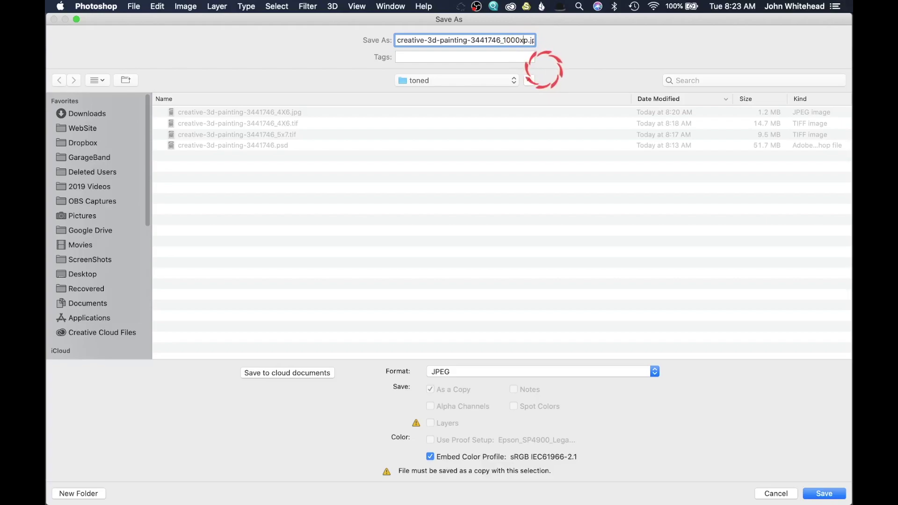
{"action": "type", "text": "663"}
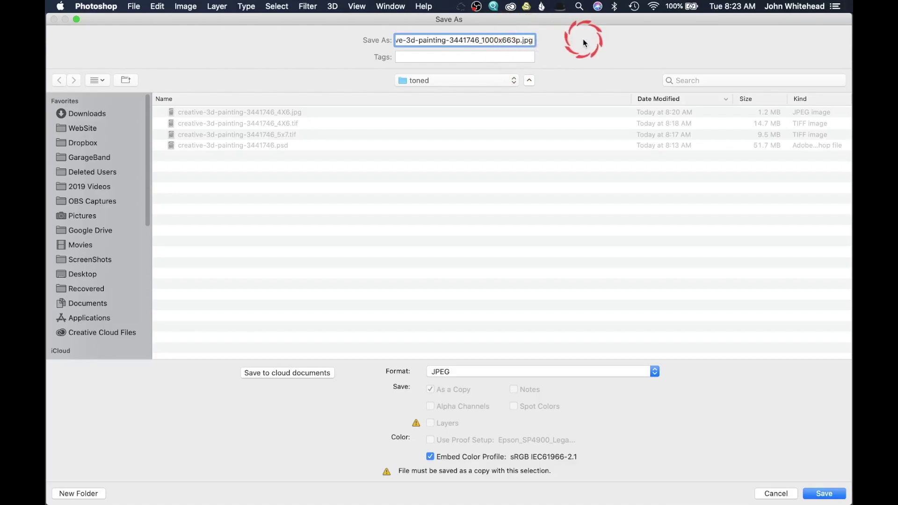
Step: Save the web-size copy in the toned folder with the JPEG quality lowered slightly from maximum
{"action": "left_click", "coordinate": [816, 497]}
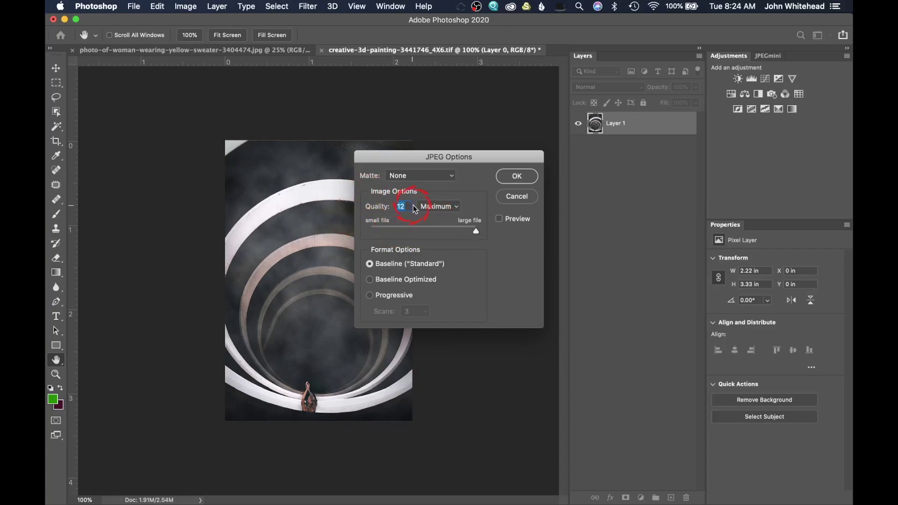
{"action": "left_click_drag", "start_coordinate": [476, 231], "coordinate": [459, 234]}
{"action": "left_click", "coordinate": [517, 176]}
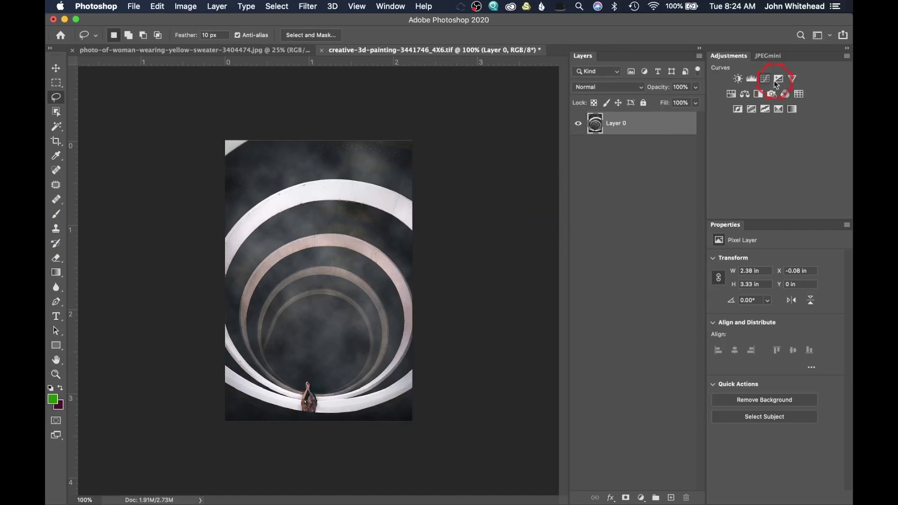
Step: Export the resized image with JPEGmini as jpegmini into the toned folder
{"action": "left_click", "coordinate": [773, 55]}
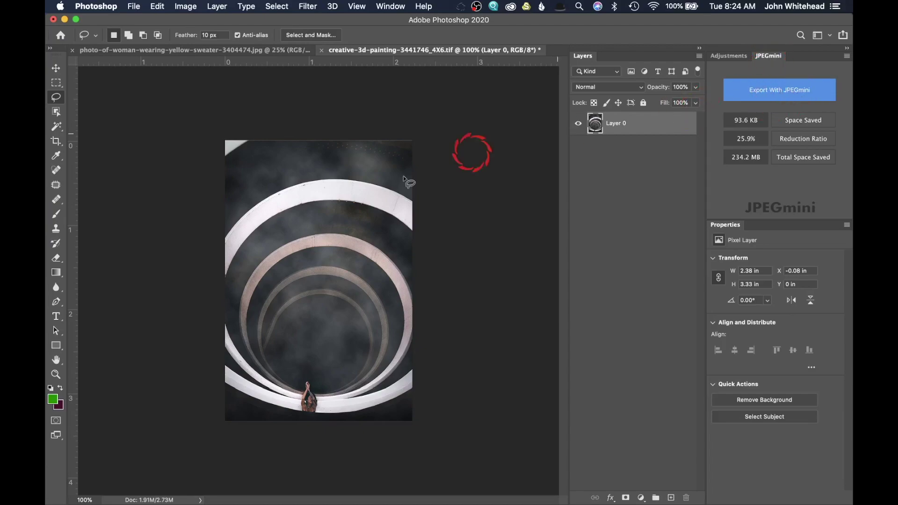
{"action": "left_click", "coordinate": [778, 91]}
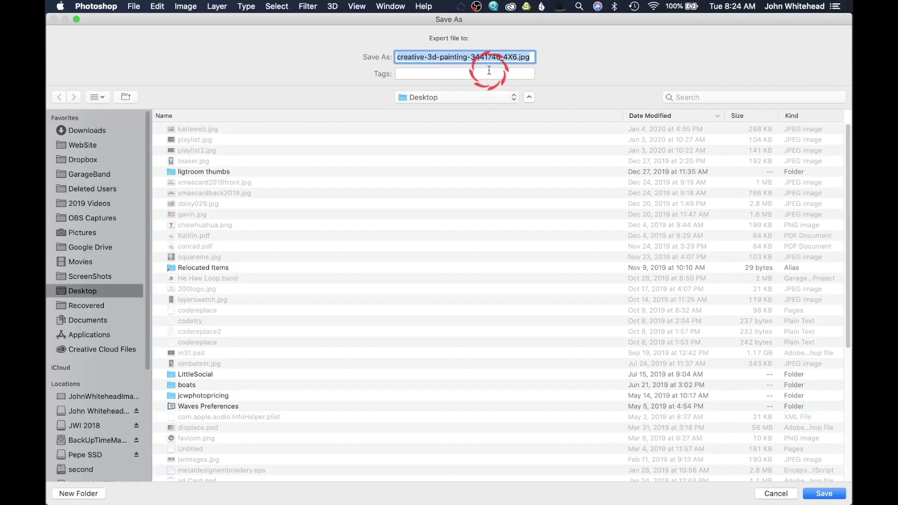
{"action": "key", "text": "BackSpace"}
{"action": "type", "text": "jpe"}
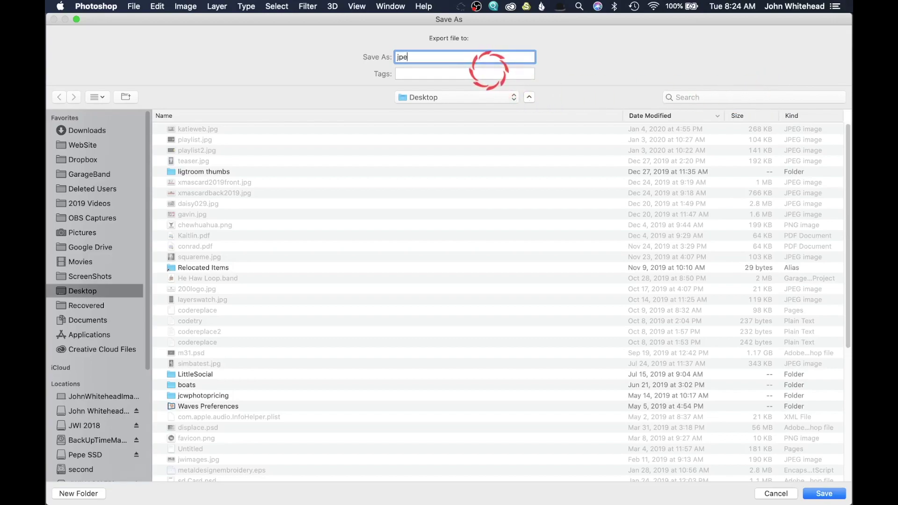
{"action": "type", "text": "gmini"}
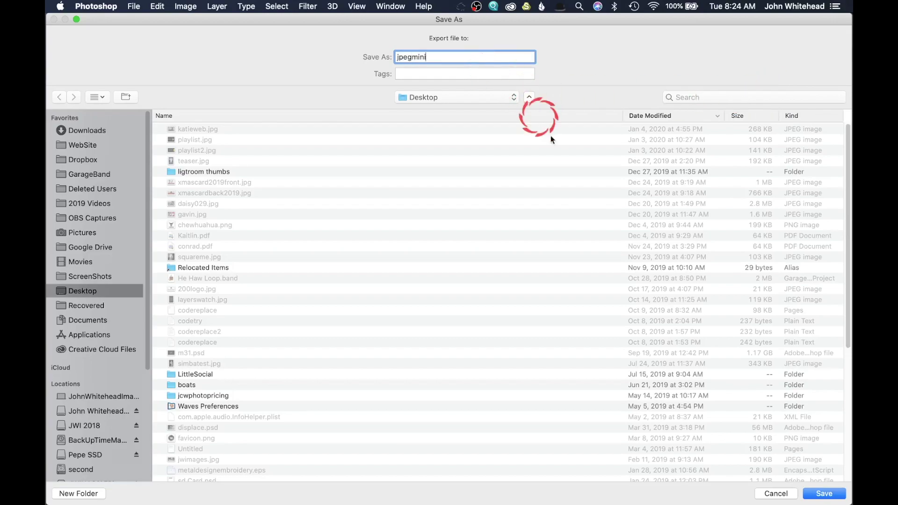
{"action": "left_click", "coordinate": [490, 93]}
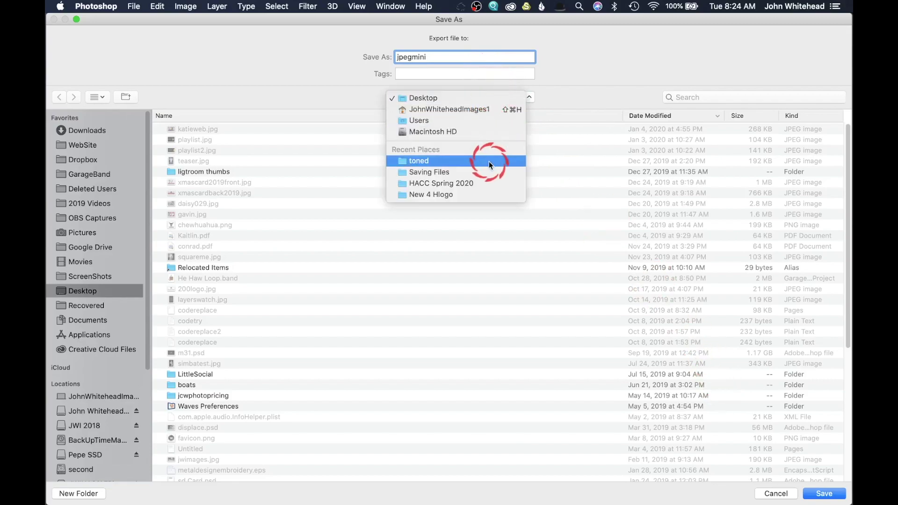
{"action": "left_click", "coordinate": [489, 162]}
{"action": "left_click", "coordinate": [823, 493]}
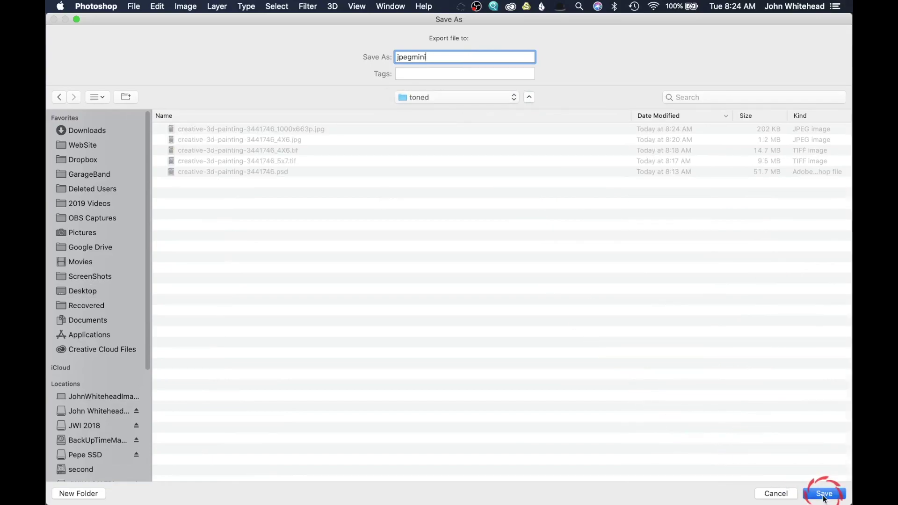
Step: Switch to Finder, compare the file sizes of the 1000x663p JPEG and jpegmini.jpg in the toned folder, and close the Finder window
{"action": "left_click", "coordinate": [64, 32]}
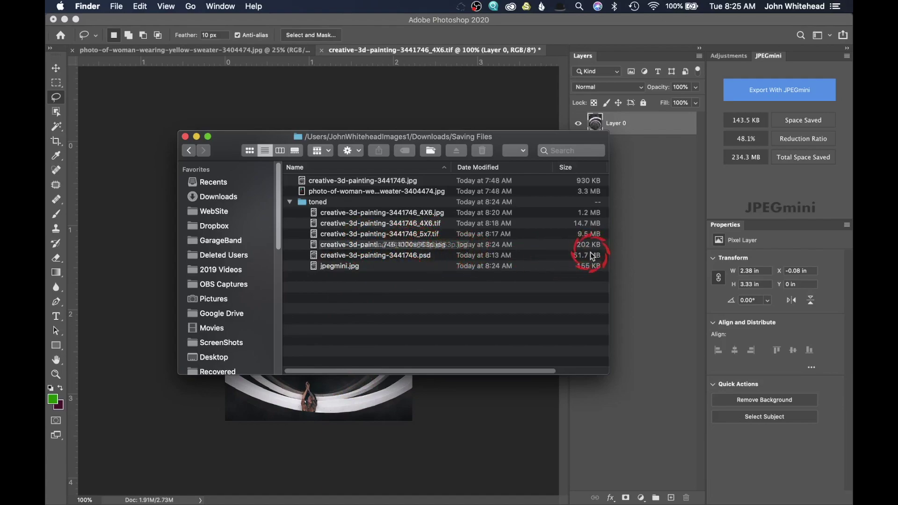
{"action": "left_click", "coordinate": [185, 137]}
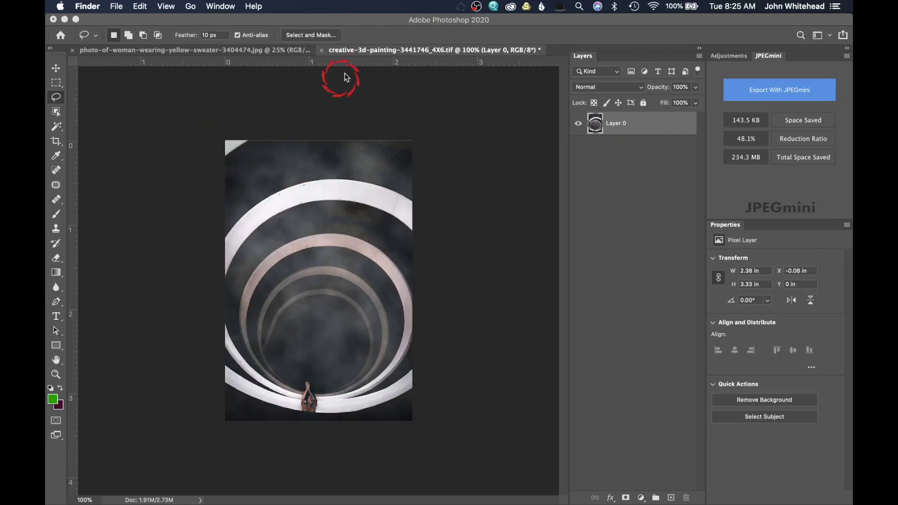
Step: Bring the yellow-sweater woman photo to the front in Photoshop and place the History and Actions panels in the workspace
{"action": "left_click", "coordinate": [243, 49]}
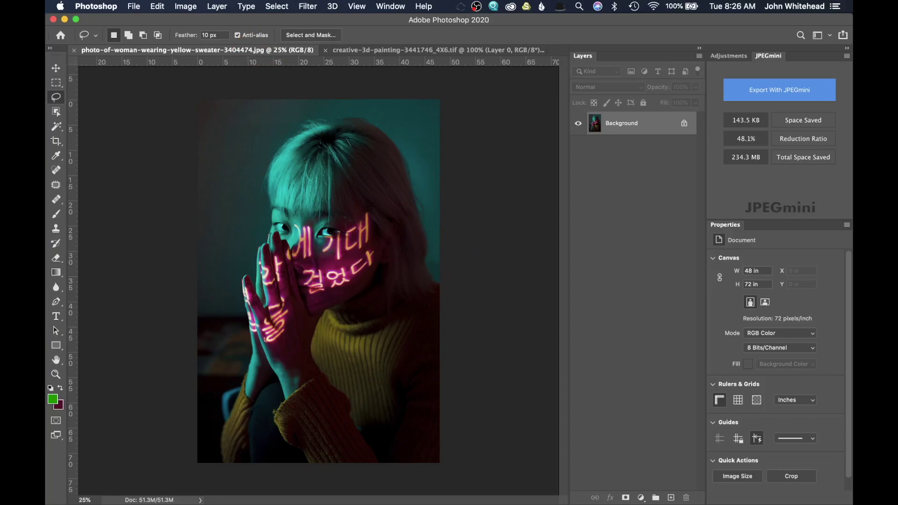
{"action": "left_click_drag", "start_coordinate": [585, 124], "coordinate": [572, 69]}
{"action": "left_click_drag", "start_coordinate": [626, 68], "coordinate": [602, 43]}
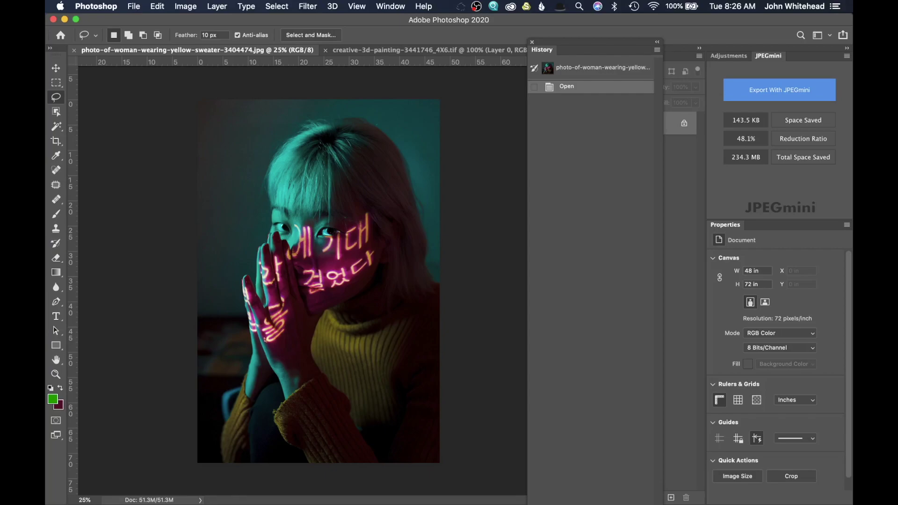
{"action": "left_click_drag", "start_coordinate": [602, 43], "coordinate": [688, 6]}
{"action": "left_click", "coordinate": [732, 115]}
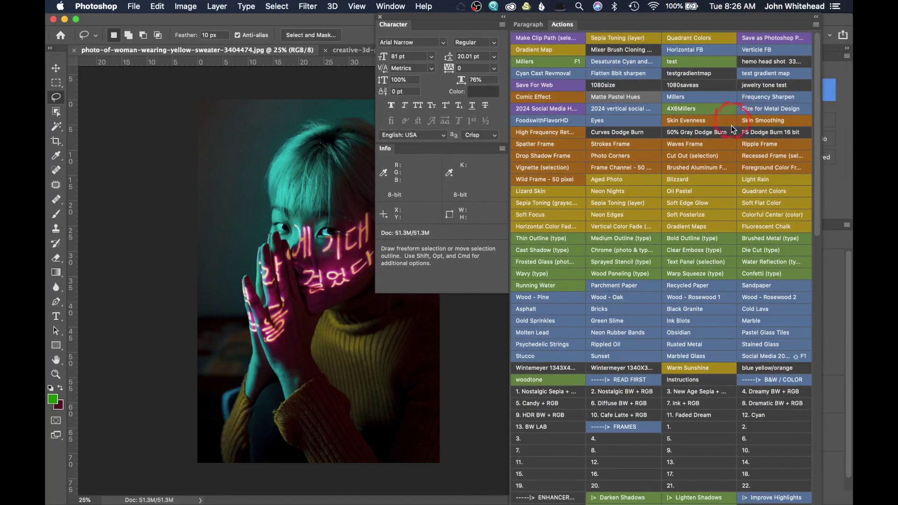
Step: Run the "2024 vertical social" action on the photo to resize, sharpen and convert its color profile
{"action": "left_click", "coordinate": [624, 107]}
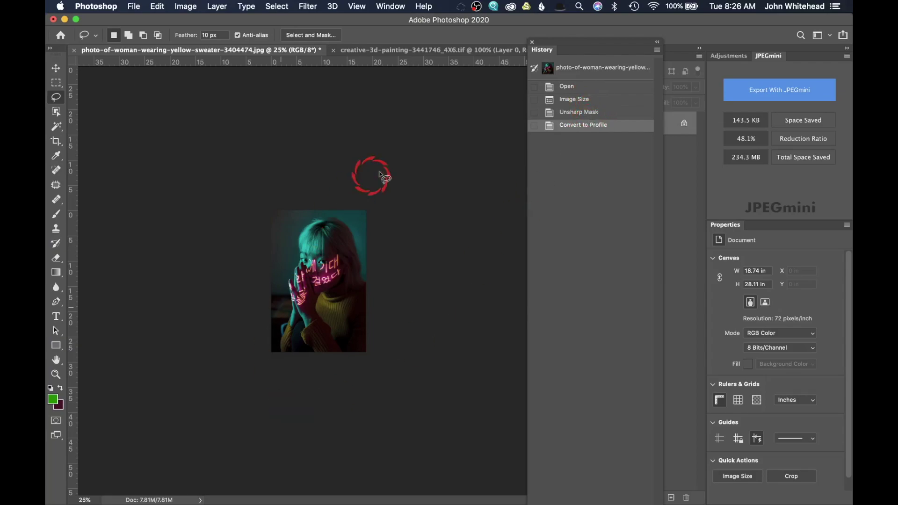
{"action": "key", "text": "super+plus"}
{"action": "key", "text": "super+plus"}
{"action": "key", "text": "super+plus"}
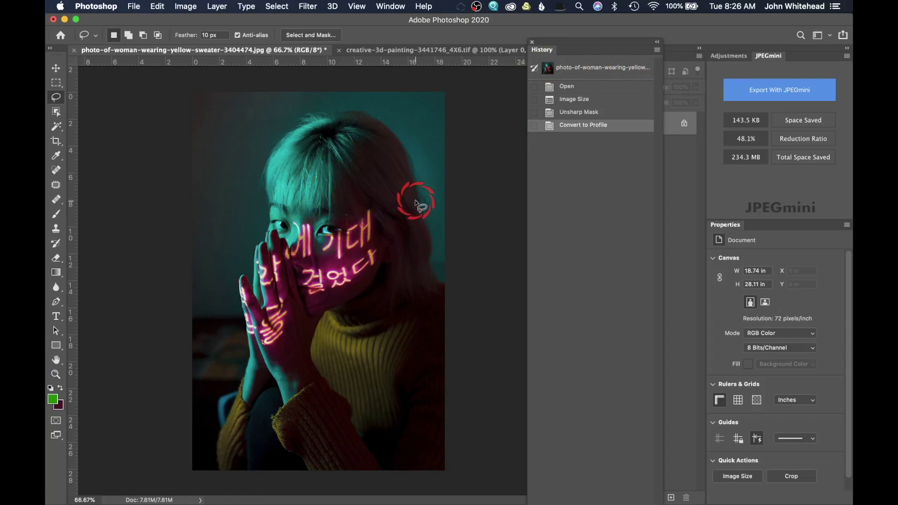
Step: Save the processed photo as a JPEG named woman_2024p in the Saving Files folder at maximum quality 12
{"action": "key", "text": "super+shift+s"}
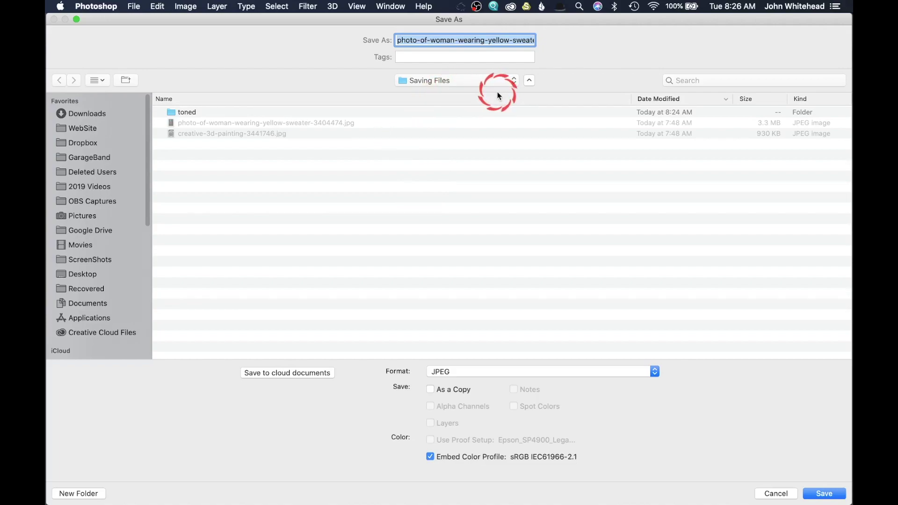
{"action": "type", "text": "woman"}
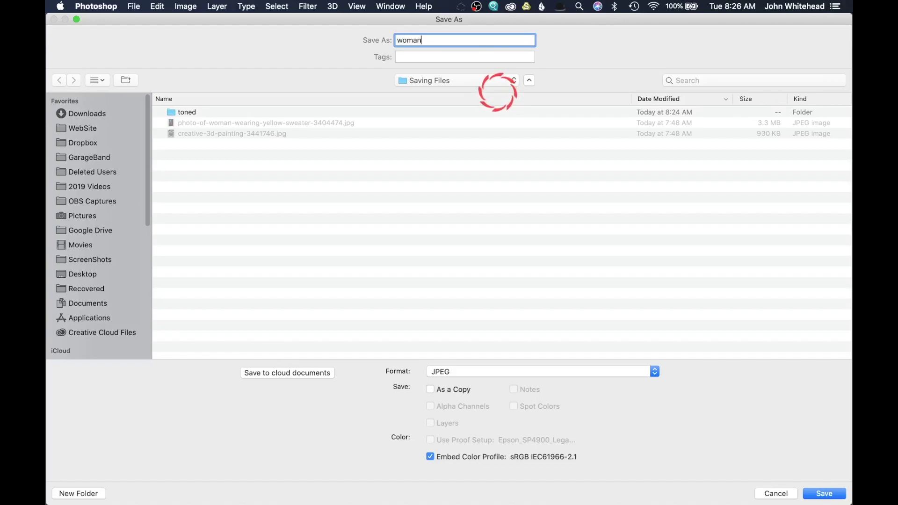
{"action": "type", "text": "_2024p"}
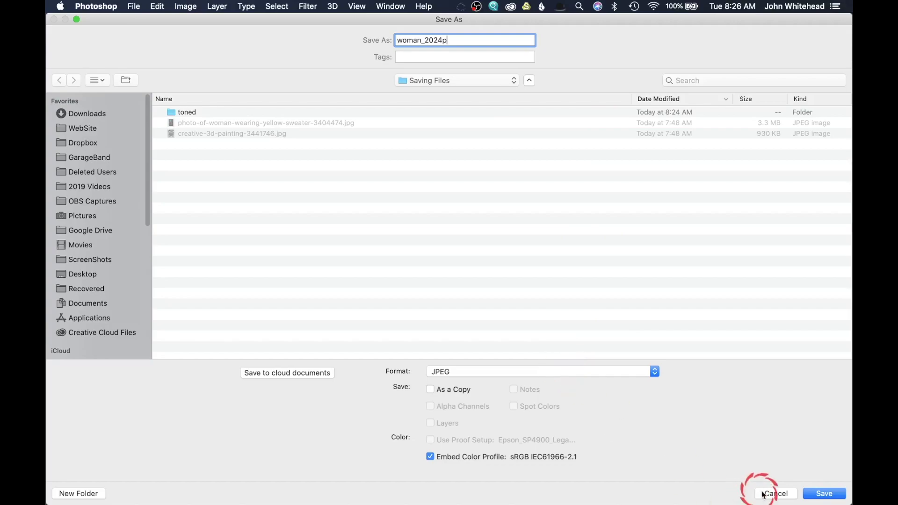
{"action": "left_click", "coordinate": [826, 494]}
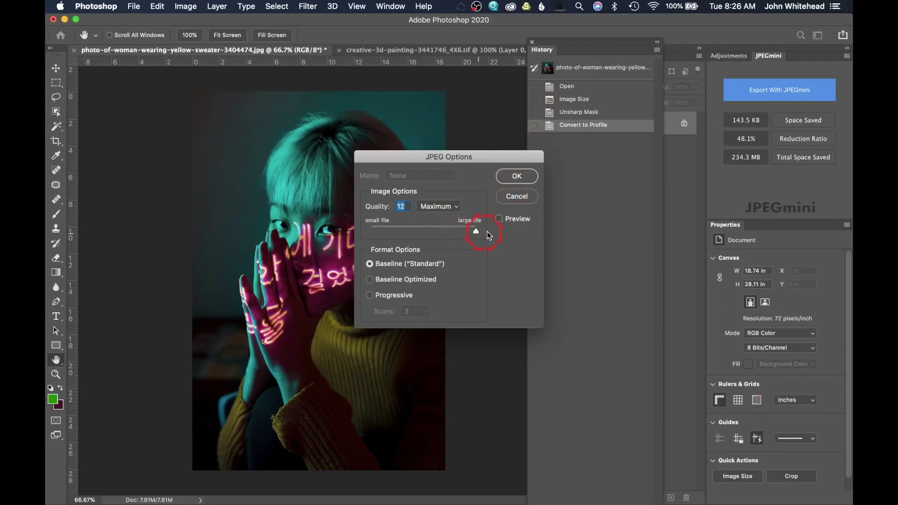
{"action": "left_click", "coordinate": [519, 177]}
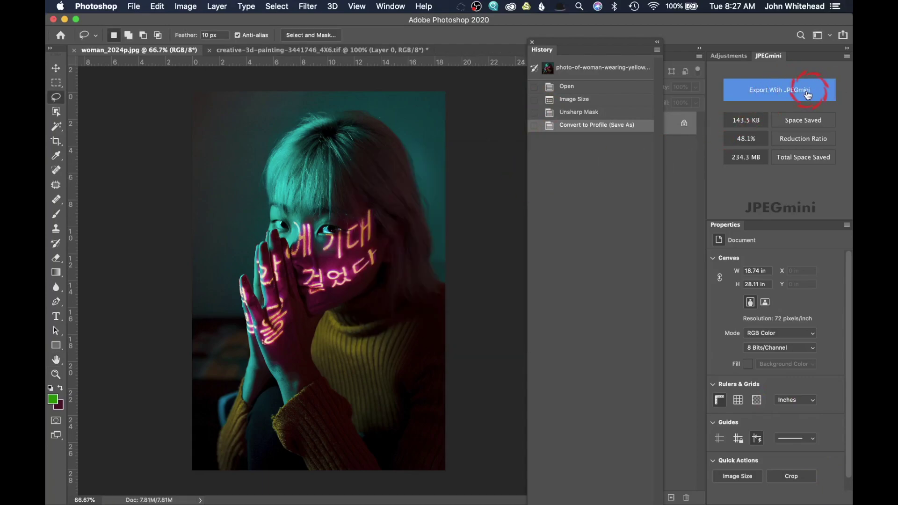